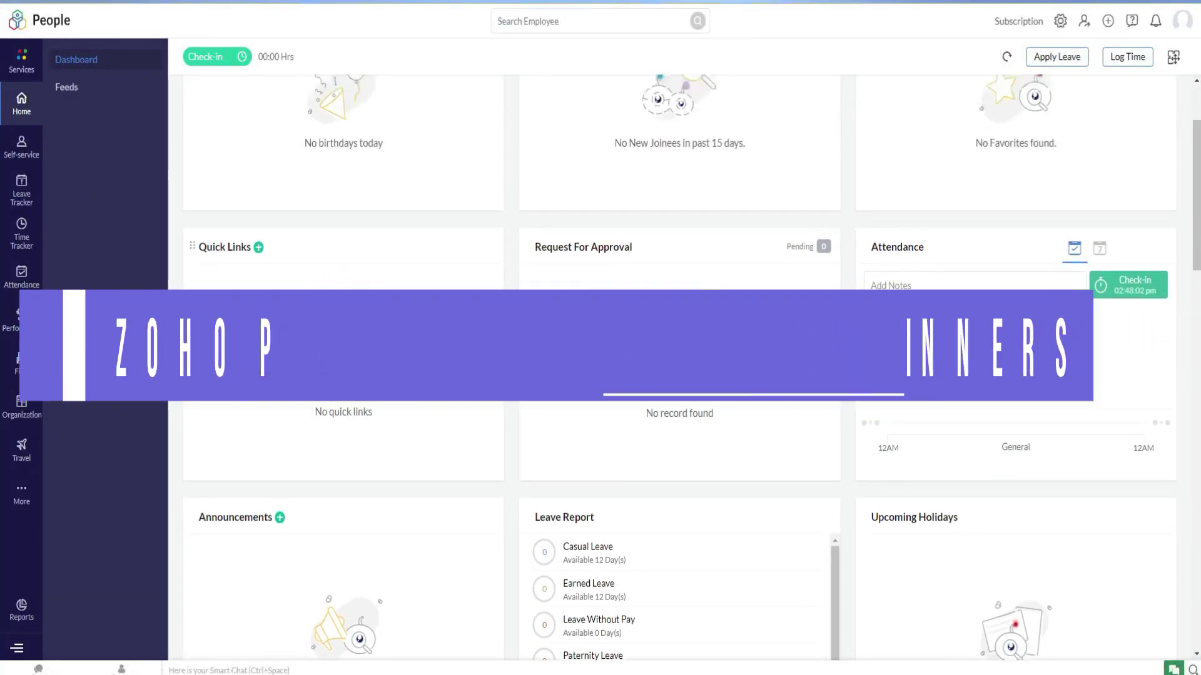
scroll(282, 373, "up", 2)
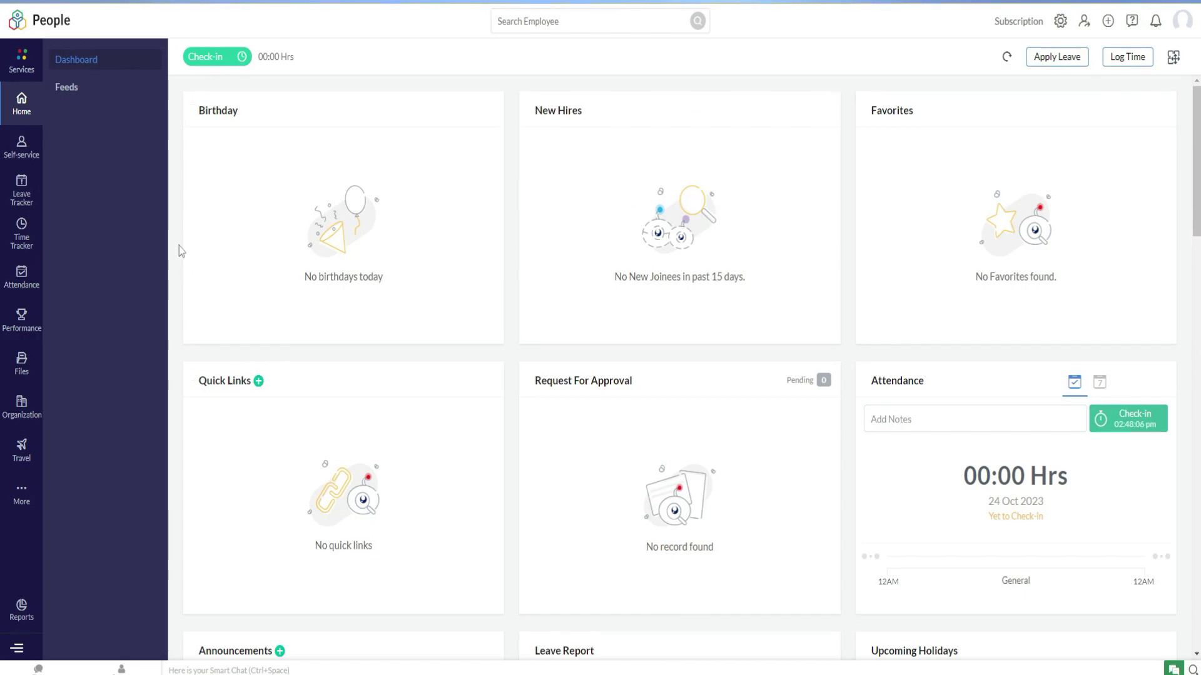
scroll(180, 246, "down", 3)
scroll(179, 246, "down", 2)
scroll(179, 246, "down", 2)
scroll(178, 246, "down", 2)
scroll(180, 247, "down", 1)
scroll(179, 245, "down", 1)
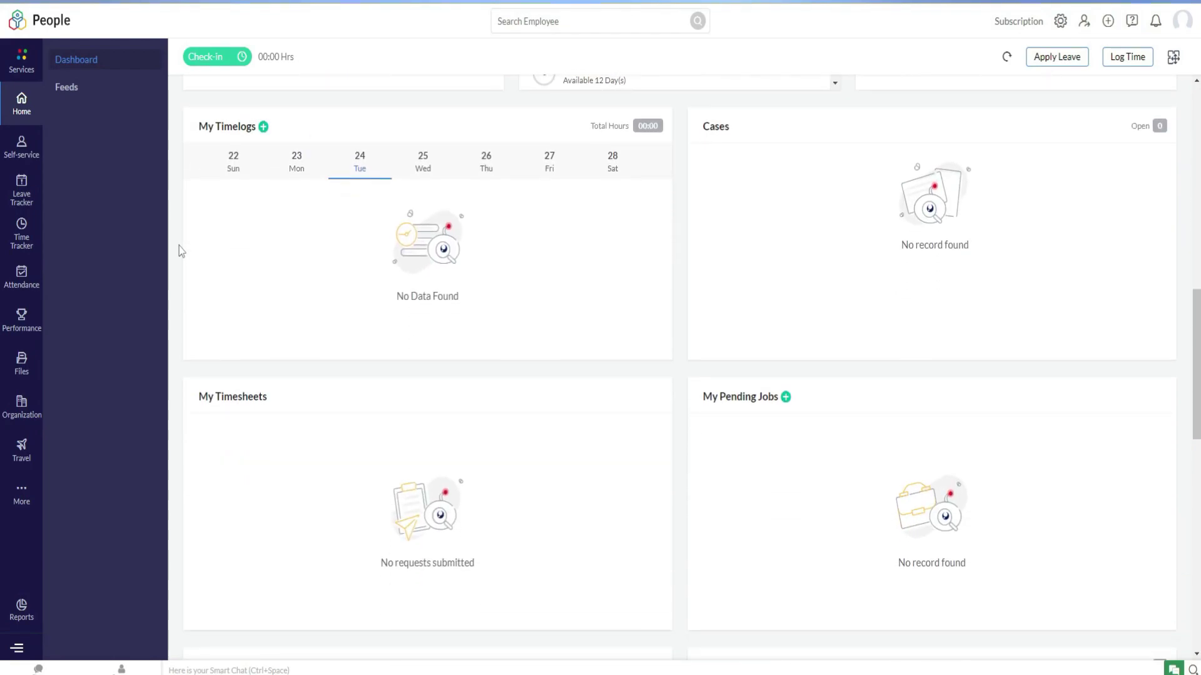
scroll(179, 245, "down", 1)
scroll(179, 246, "down", 1)
scroll(179, 245, "down", 1)
scroll(179, 247, "down", 1)
scroll(180, 246, "down", 2)
scroll(180, 246, "down", 1)
scroll(180, 246, "down", 1)
scroll(179, 244, "down", 1)
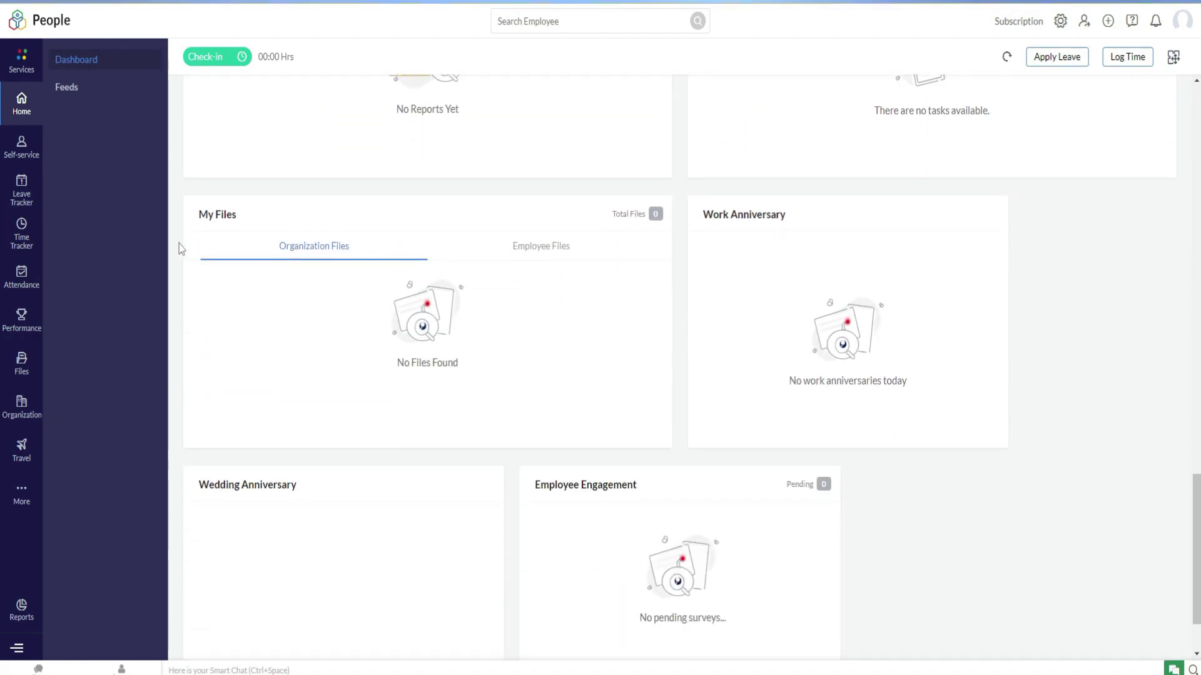
scroll(179, 244, "down", 1)
scroll(180, 246, "up", 1)
scroll(180, 247, "up", 2)
scroll(180, 244, "up", 2)
scroll(179, 244, "up", 1)
scroll(180, 243, "up", 1)
scroll(179, 245, "up", 2)
scroll(179, 244, "up", 2)
scroll(178, 237, "up", 2)
scroll(178, 237, "up", 3)
scroll(179, 238, "up", 1)
scroll(178, 237, "up", 2)
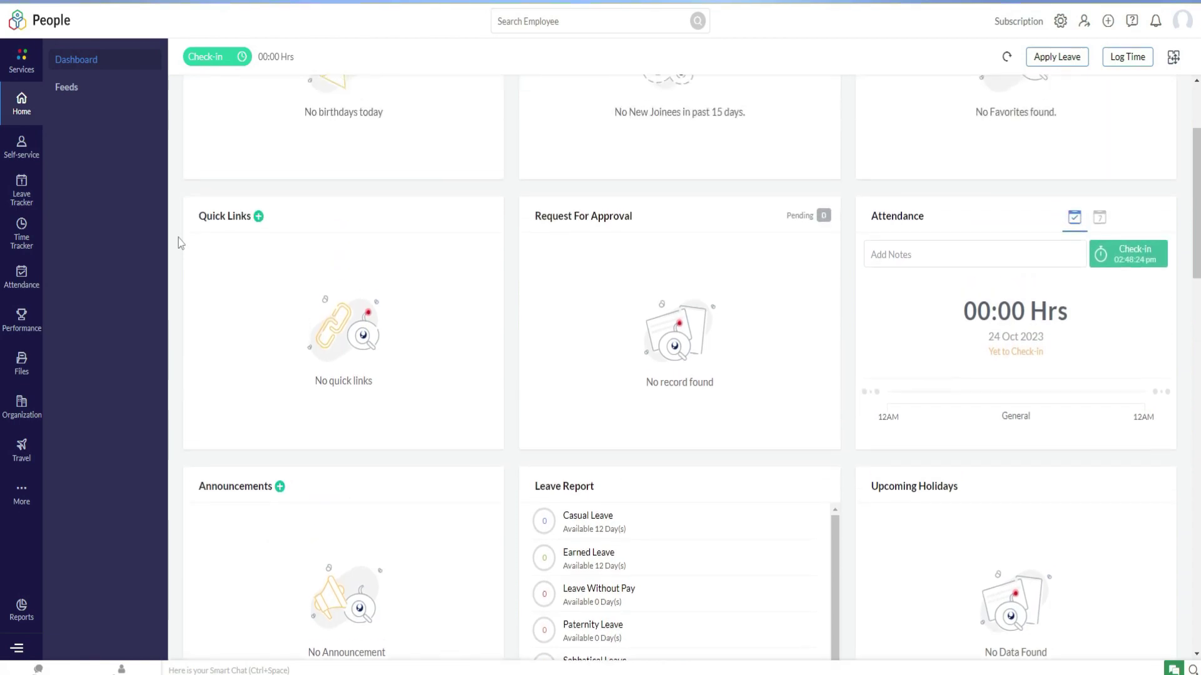
scroll(178, 237, "up", 1)
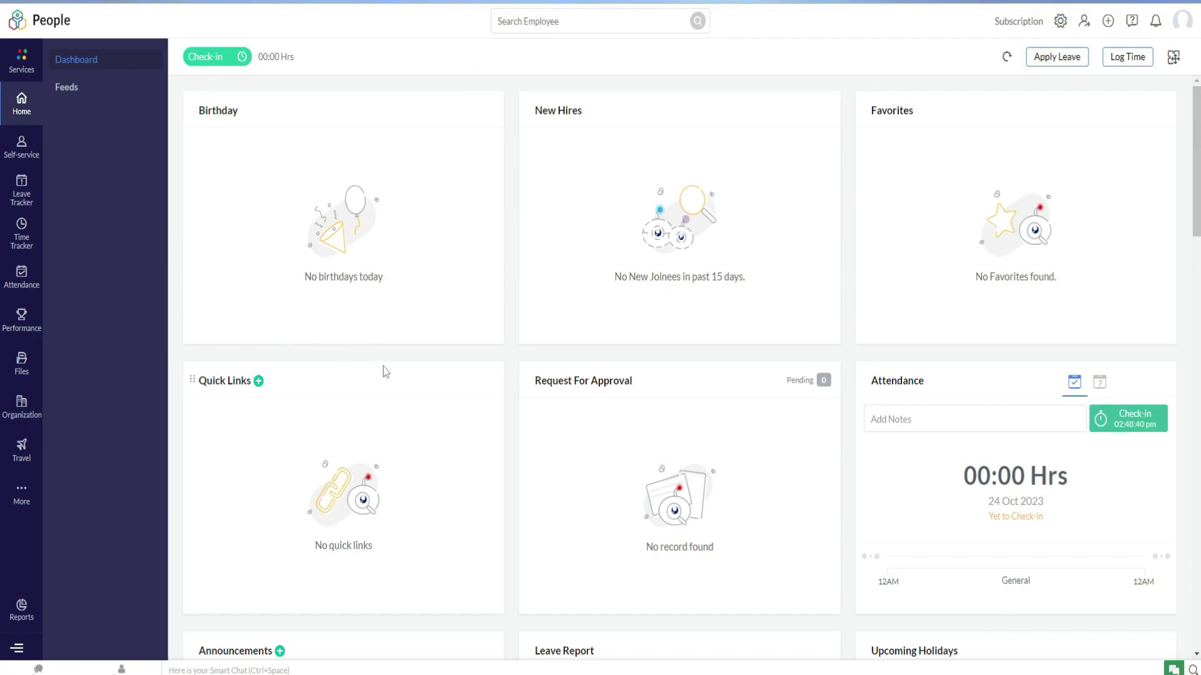
scroll(491, 322, "down", 3)
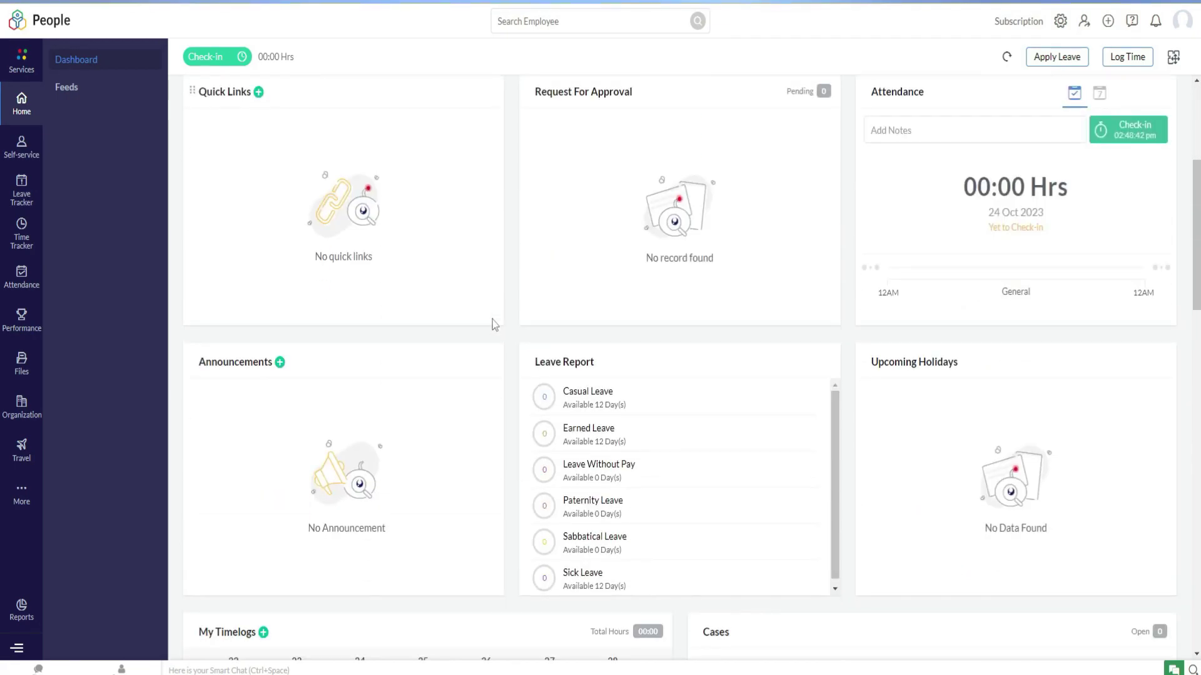
scroll(492, 320, "up", 3)
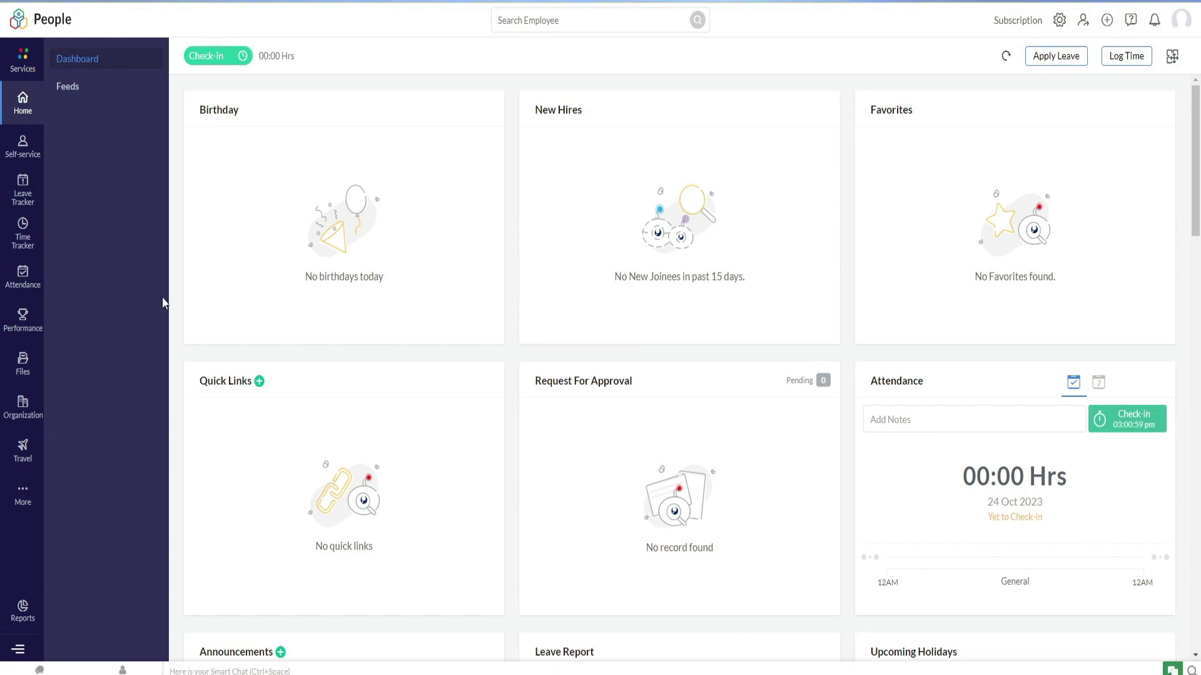
Step: Show the All Services grid with Leave Tracker, Attendance, Onboarding and other modules
left_click(29, 74)
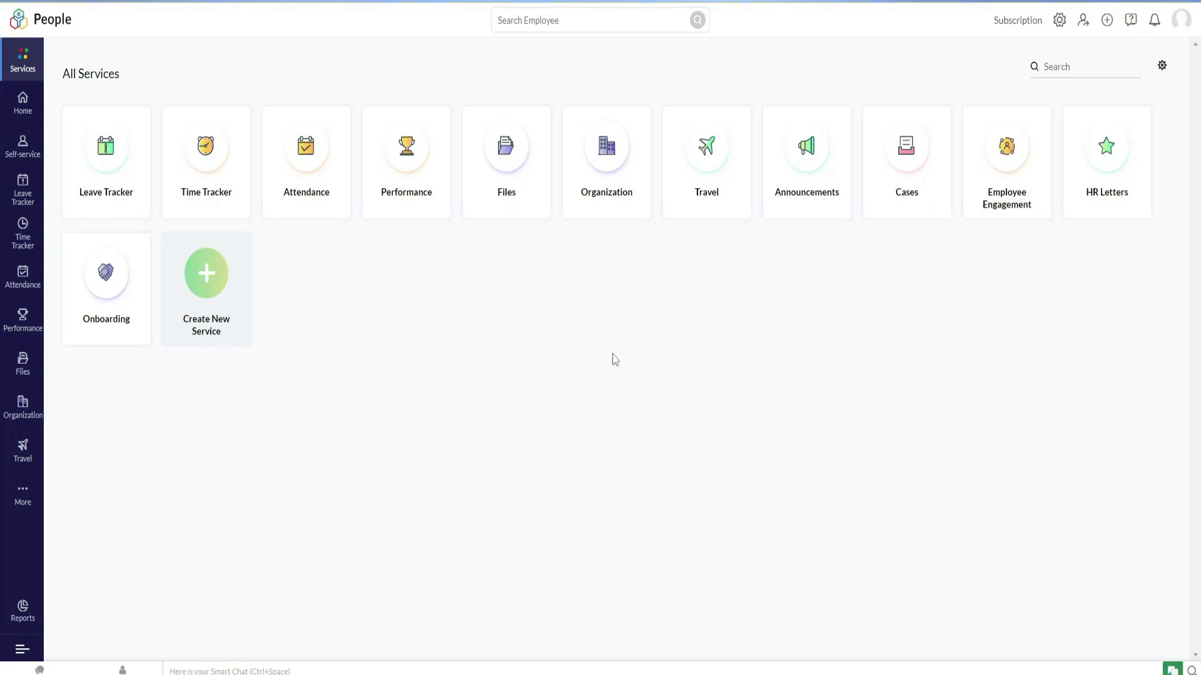
Step: Create and save service 'Test' with description 'description' and the pink bell icon
left_click(222, 288)
left_click(618, 275)
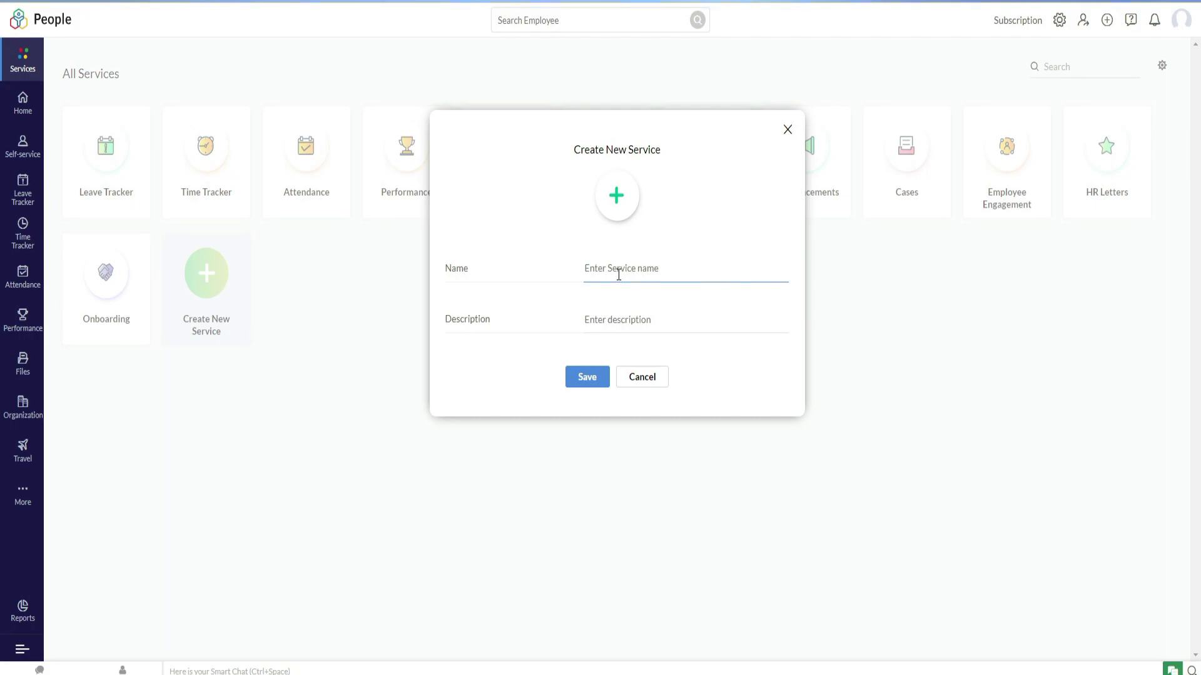
type("Test")
left_click(617, 317)
type("description")
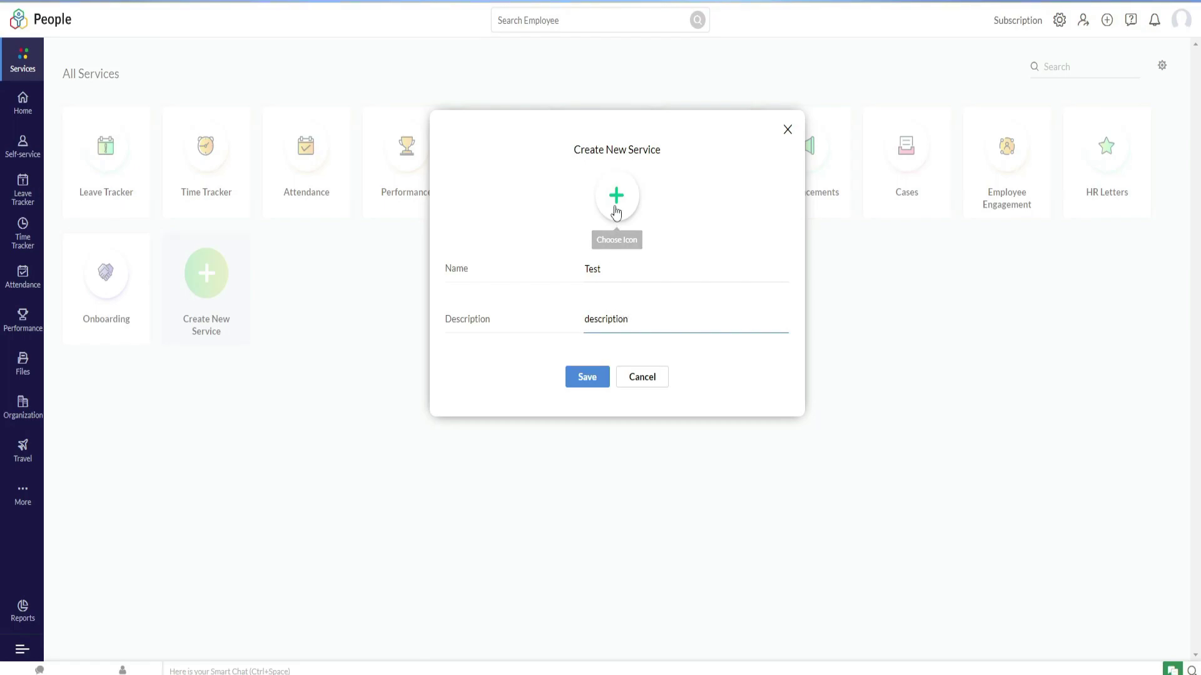
left_click(616, 215)
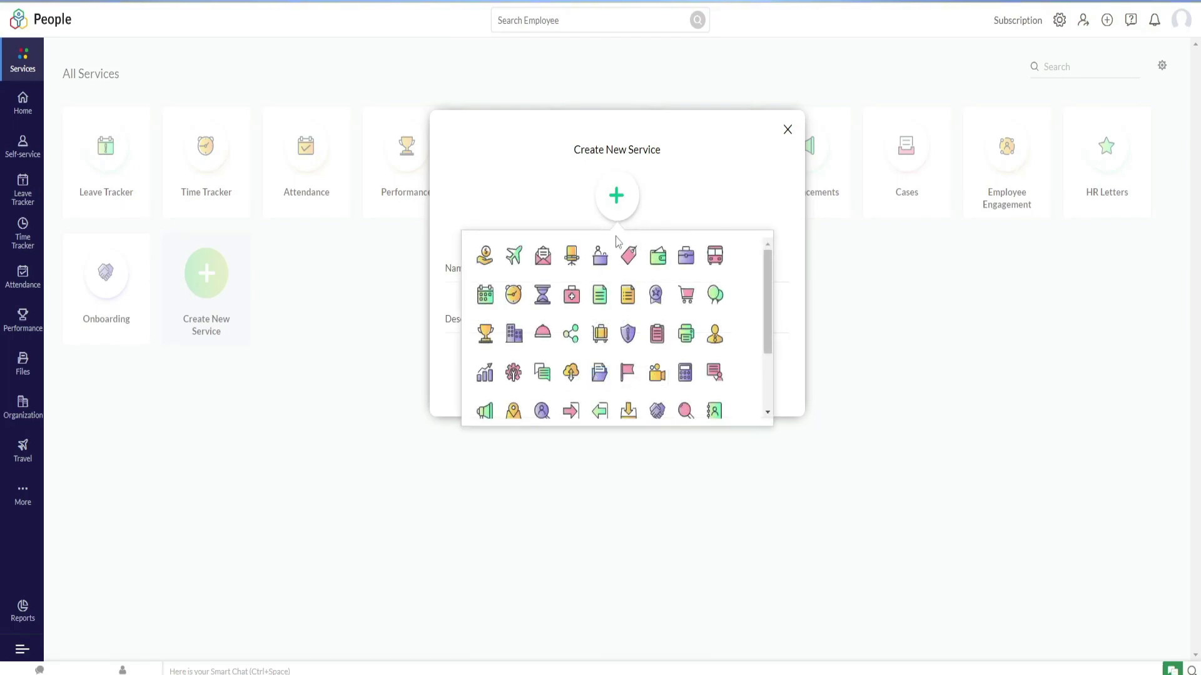
left_click(535, 346)
left_click(599, 380)
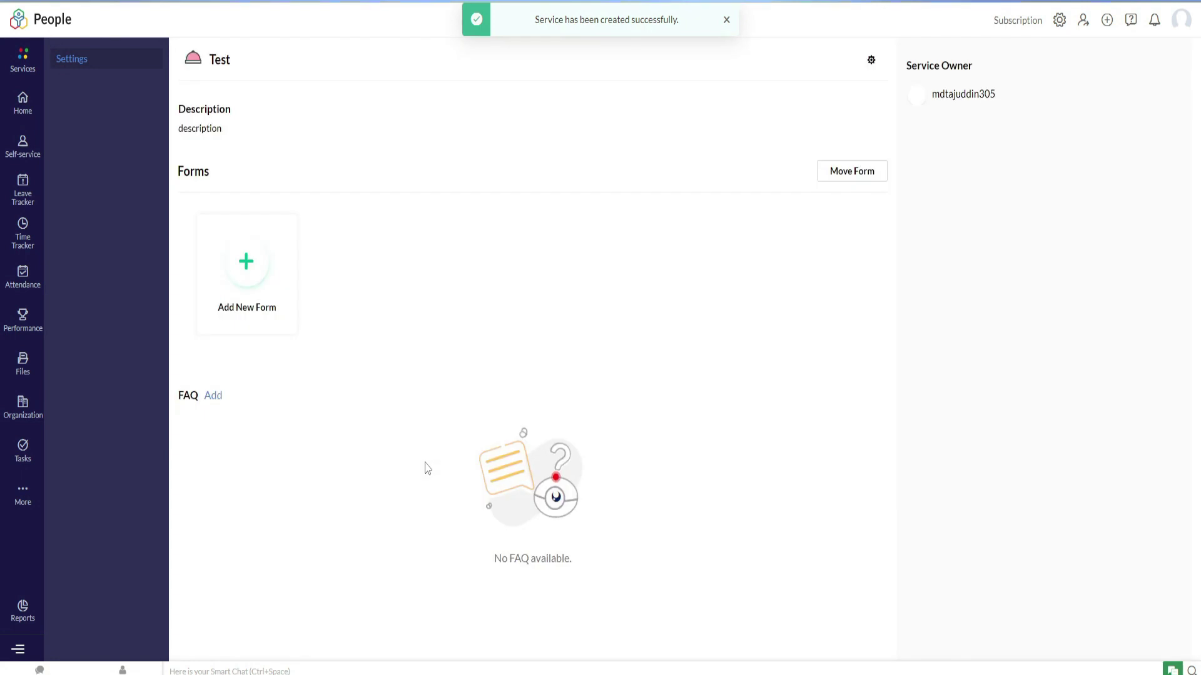
Step: Go back to the All Services grid, now showing Test beside Onboarding
left_click(20, 56)
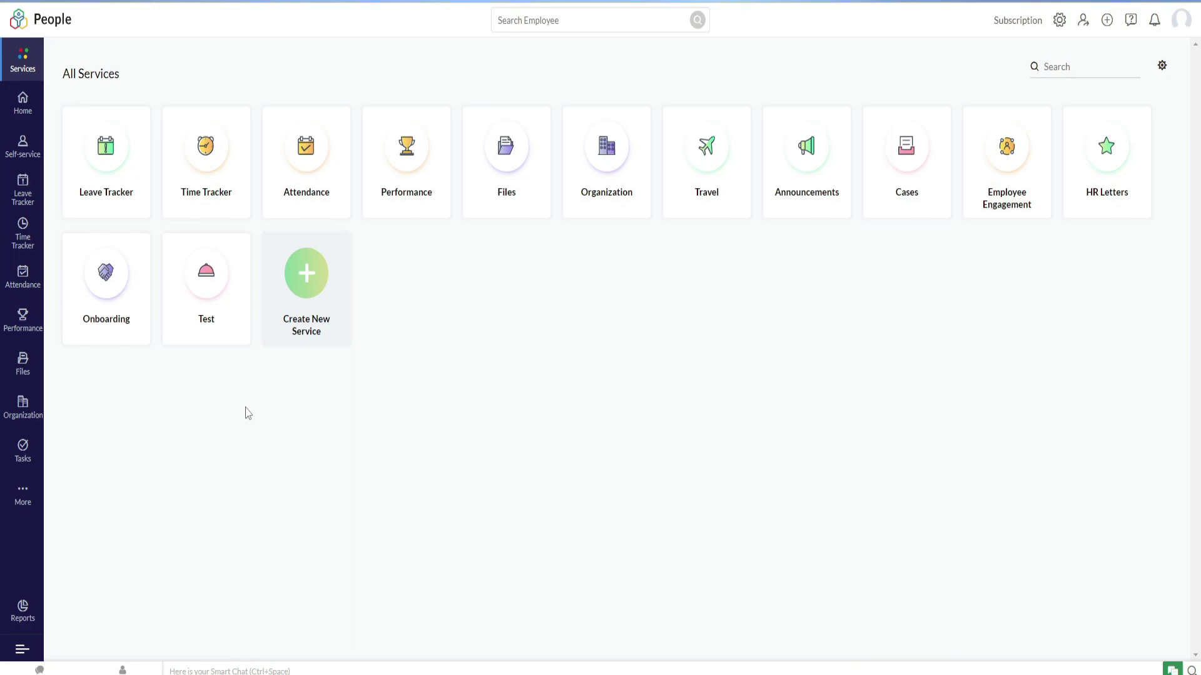
Step: Browse Leave Tracker's Calendar View, Leave Applications and Holidays, then open Time Tracker
left_click(90, 169)
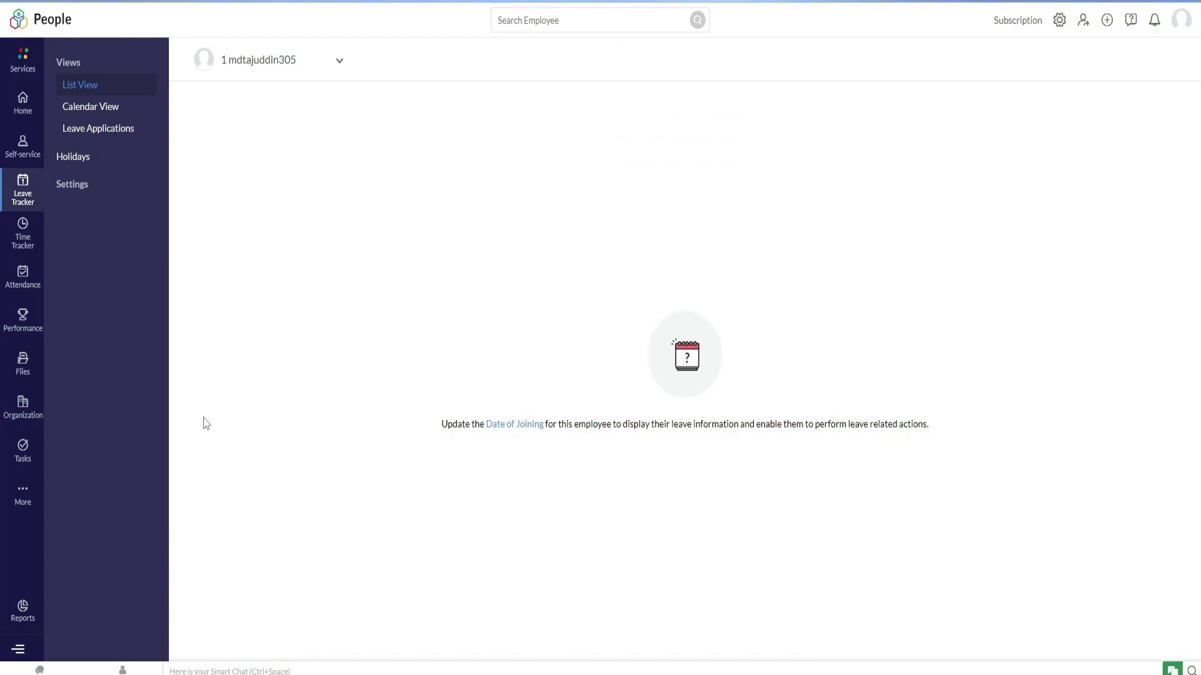
left_click(94, 114)
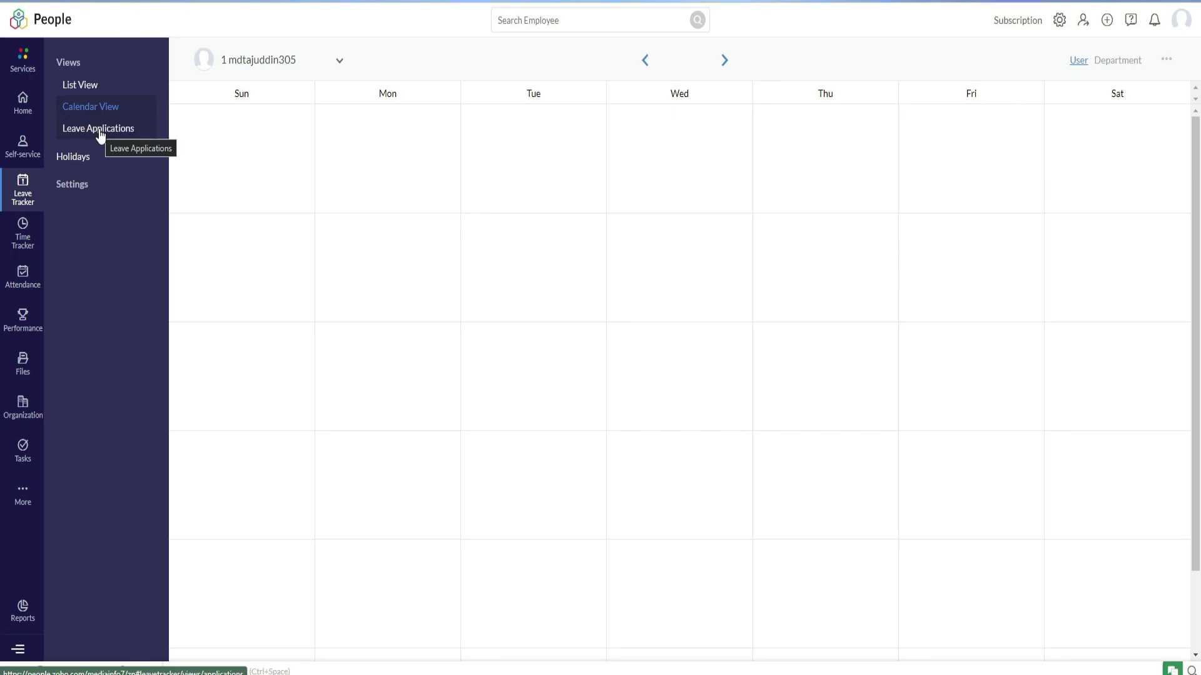
left_click(99, 133)
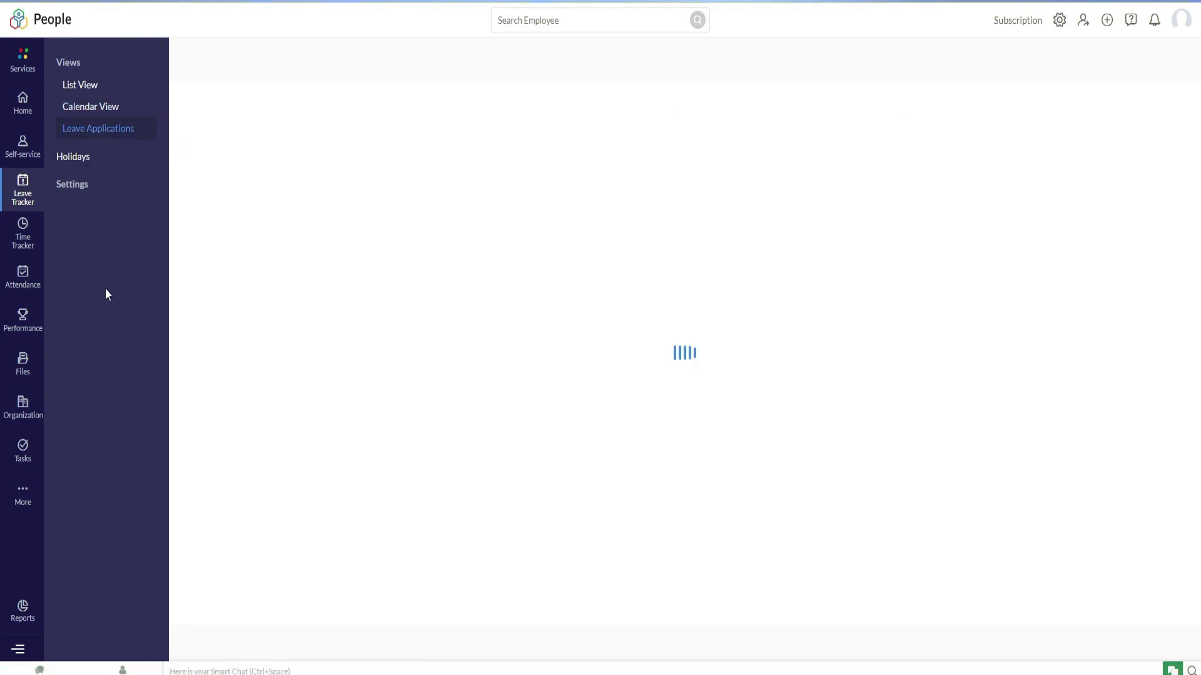
left_click(94, 162)
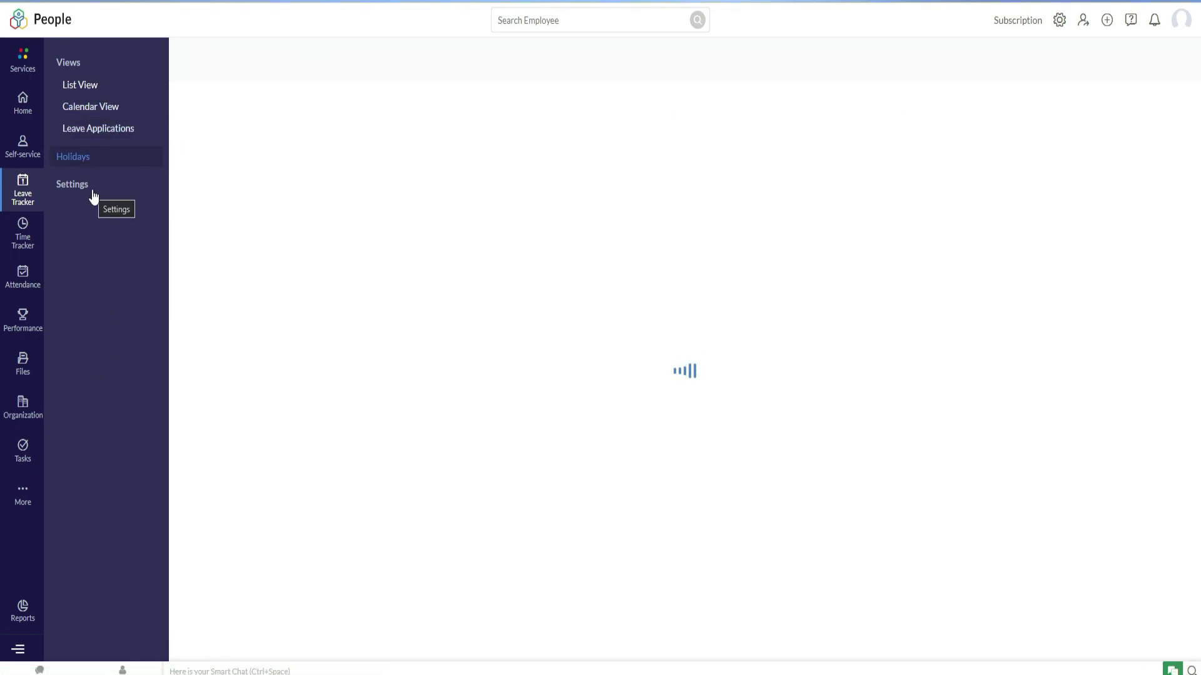
left_click(25, 59)
left_click(201, 188)
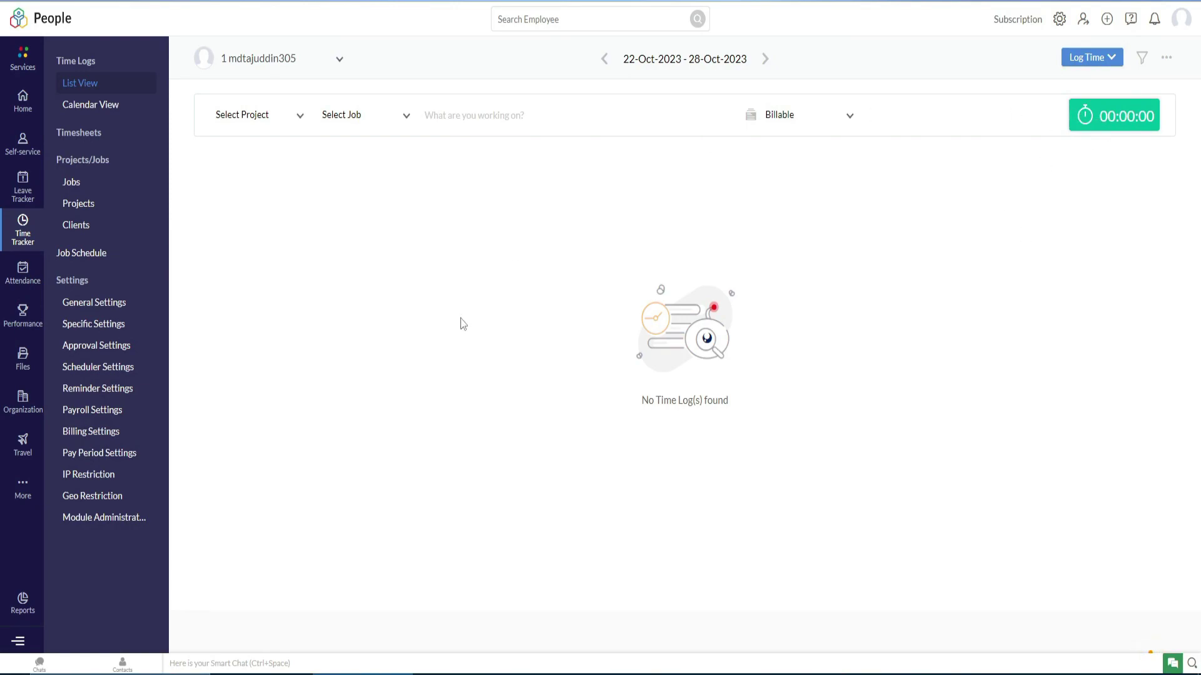
Step: Add job Job-01 and project Project-01 to log the New Task time against
left_click(383, 118)
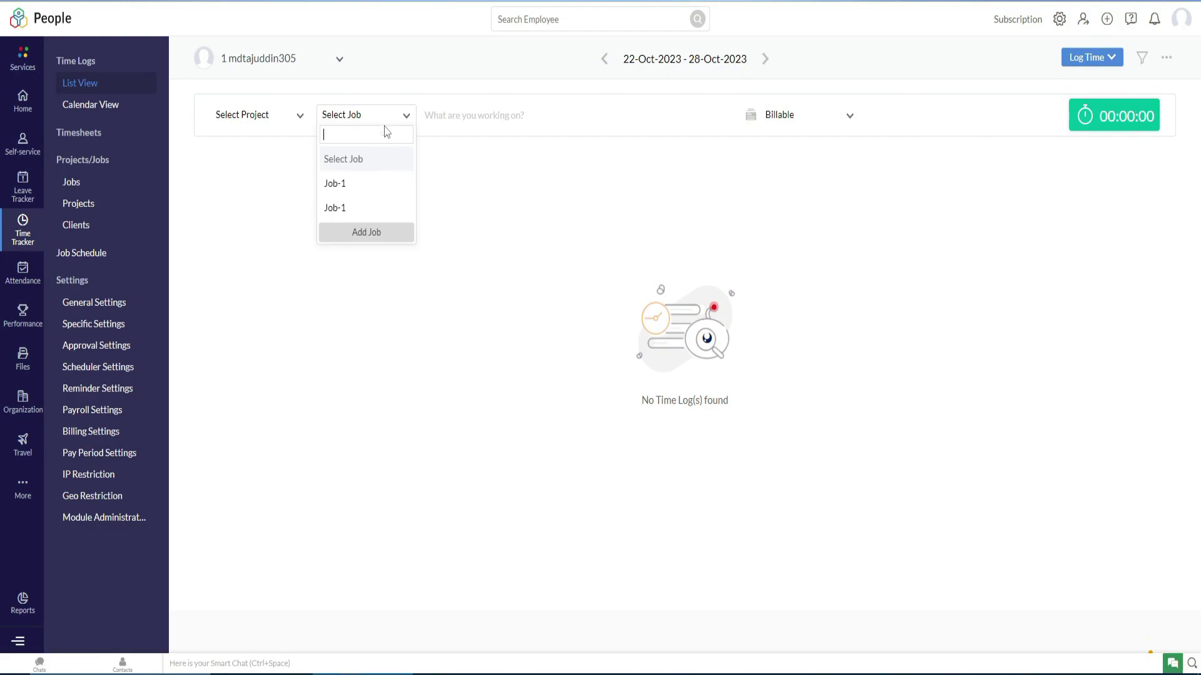
left_click(368, 232)
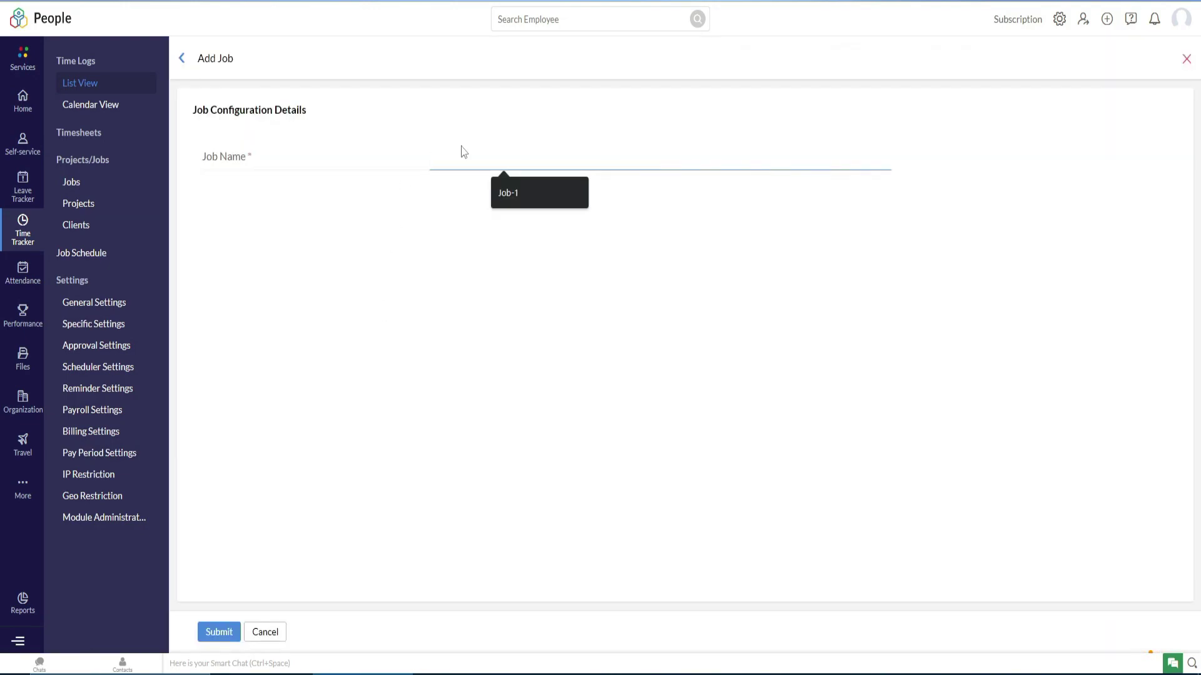
type("Job-1")
left_click(225, 633)
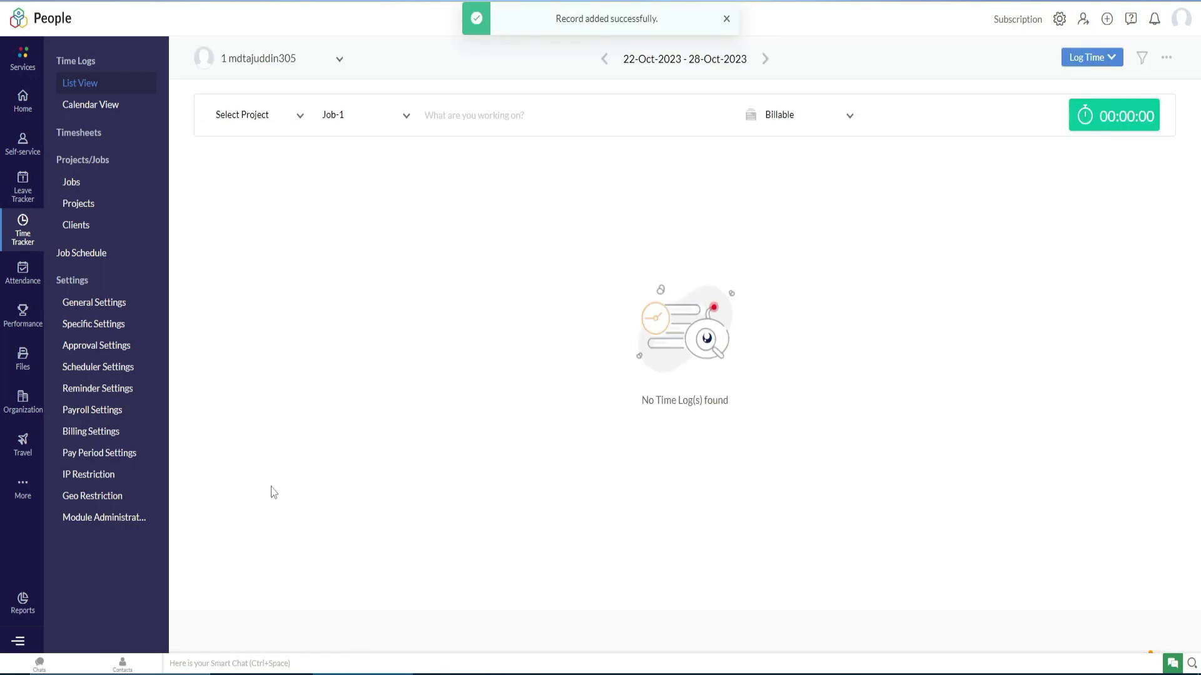
left_click(261, 123)
left_click(290, 123)
left_click(260, 183)
left_click(533, 159)
left_click(512, 193)
type("-01")
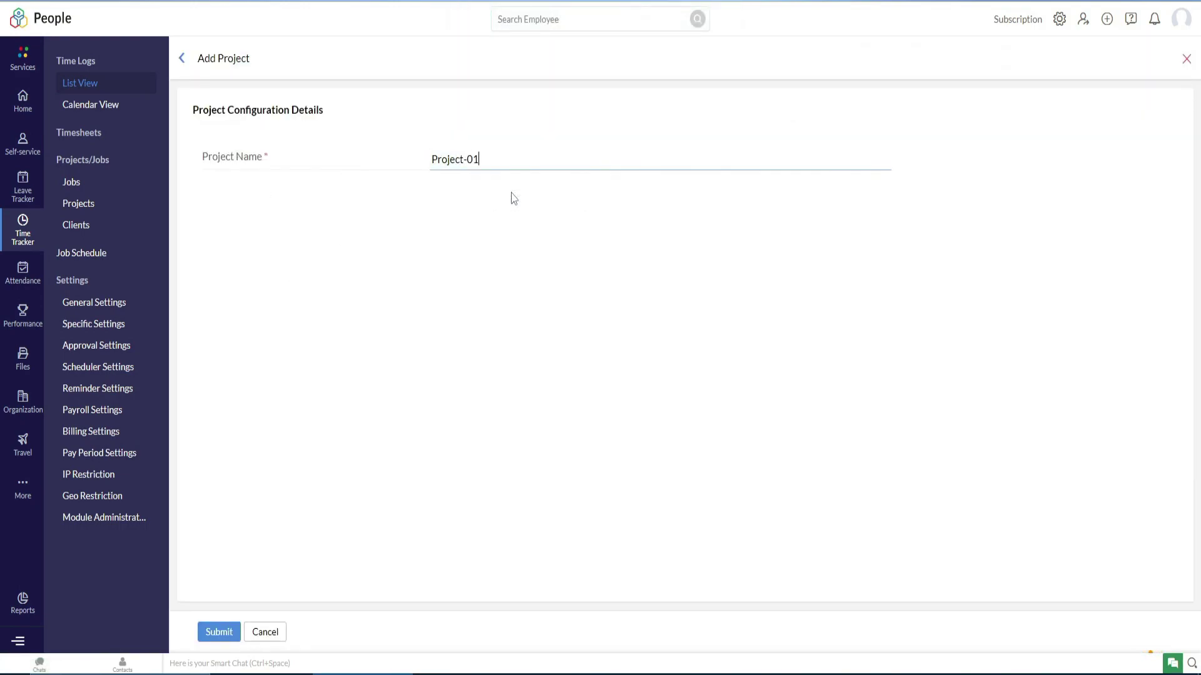
left_click(217, 634)
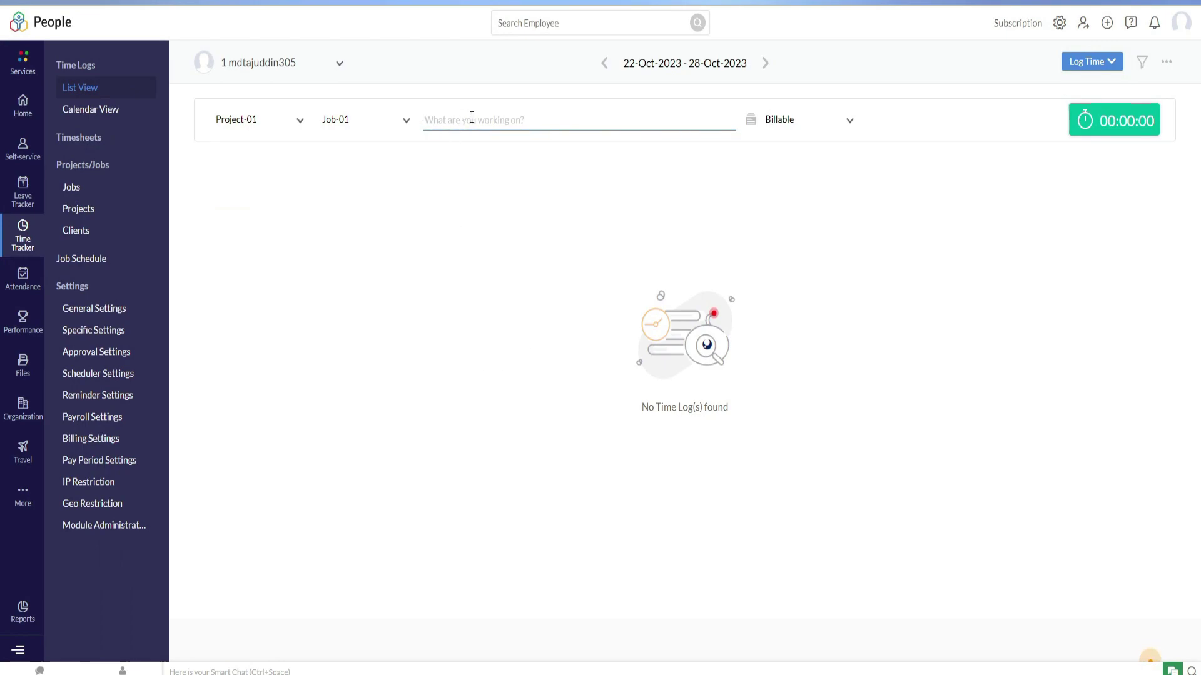
type("New Task")
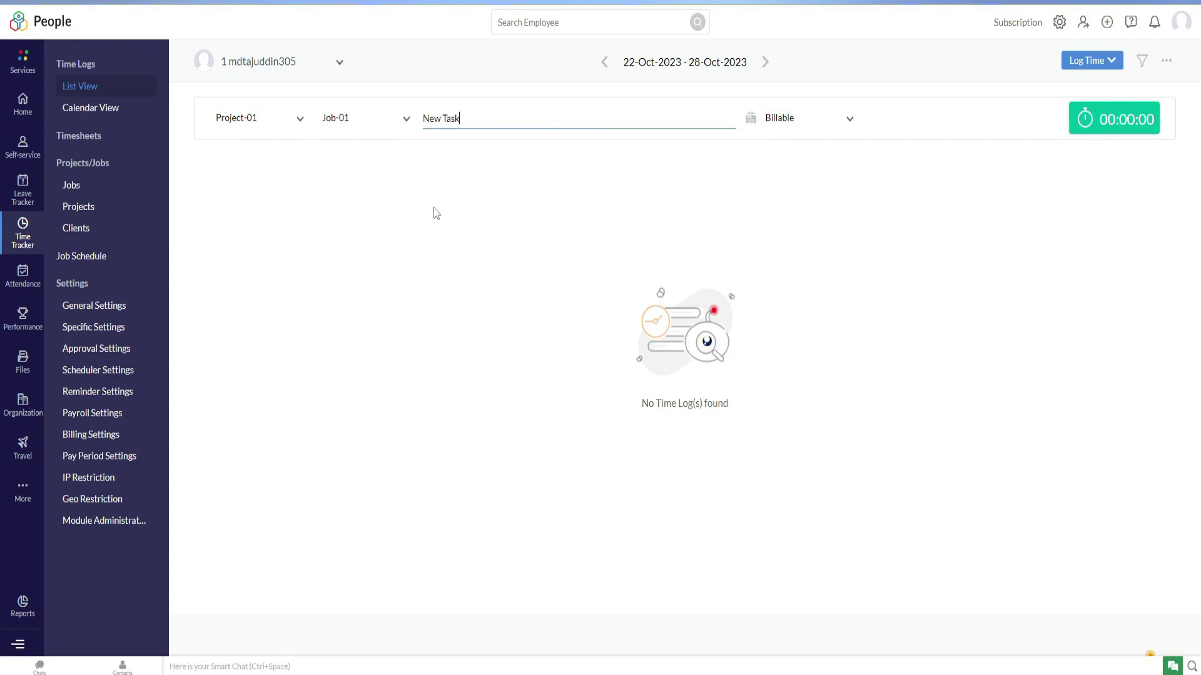
Step: Keep the New Task entry billable and run its timer, then stop it
left_click(817, 124)
left_click(795, 147)
left_click(794, 168)
left_click(788, 126)
left_click(1086, 130)
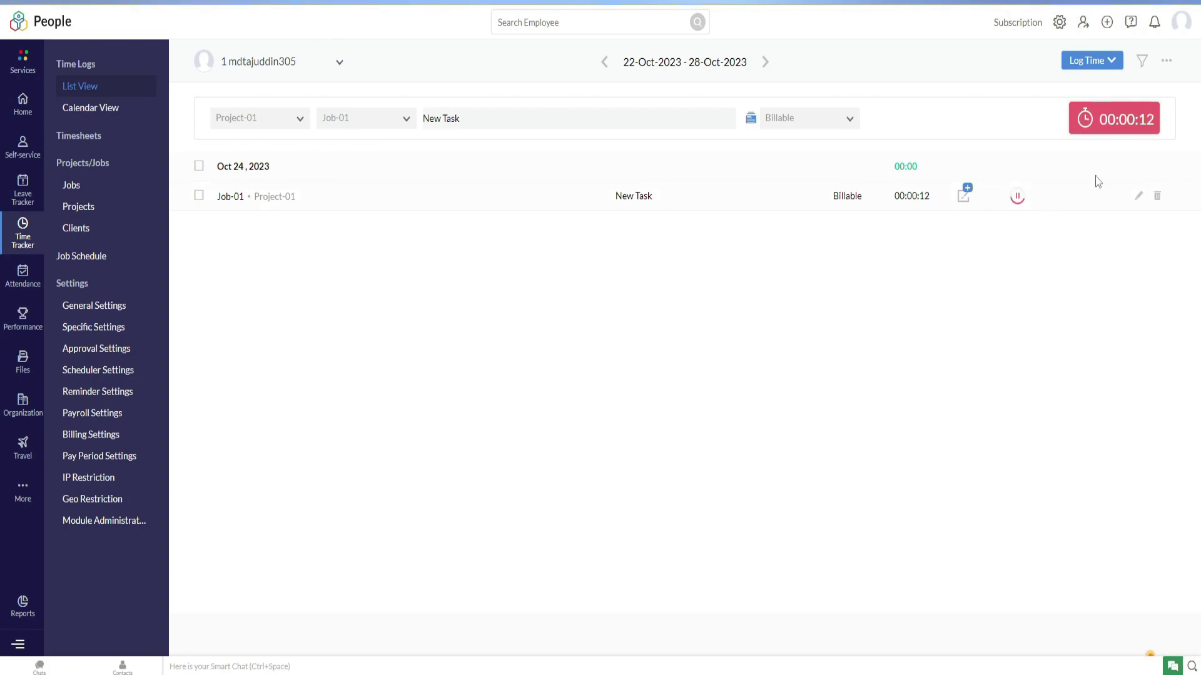
left_click(1093, 123)
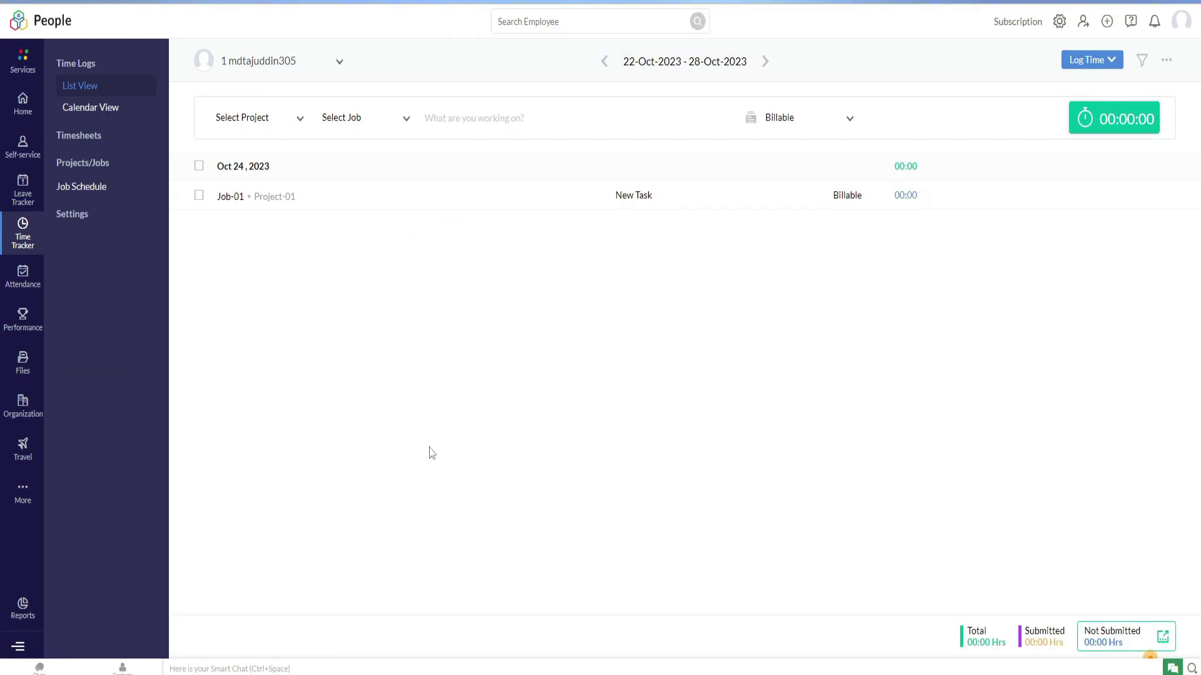
left_click(24, 60)
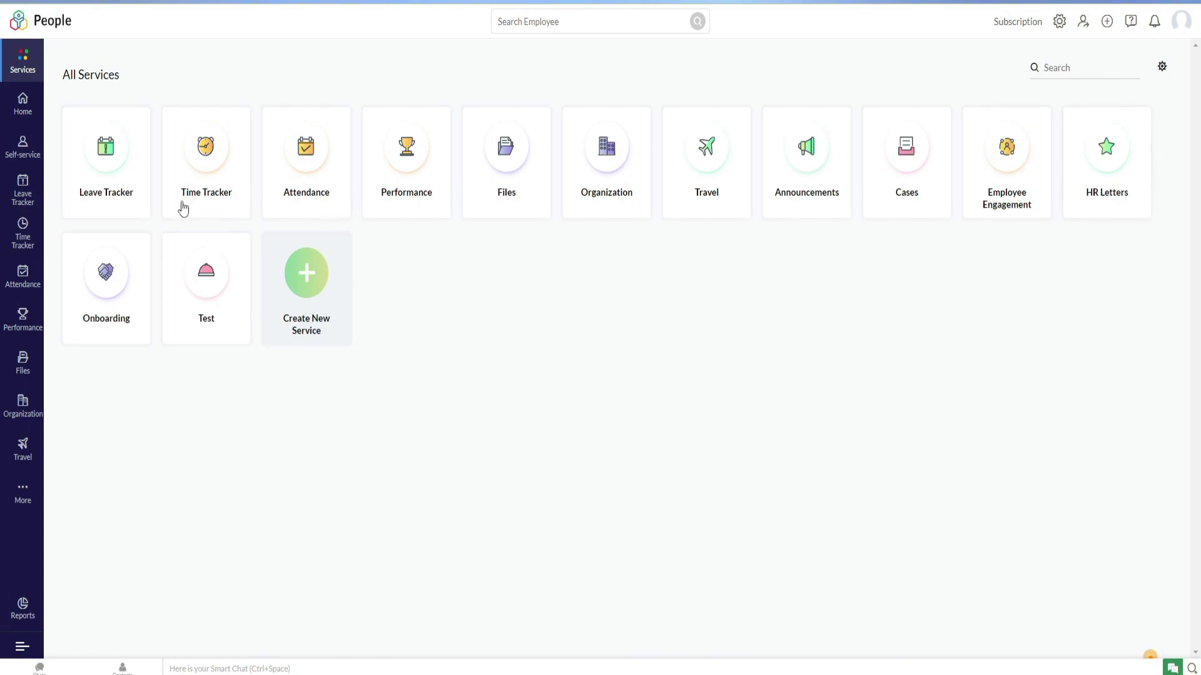
left_click(619, 178)
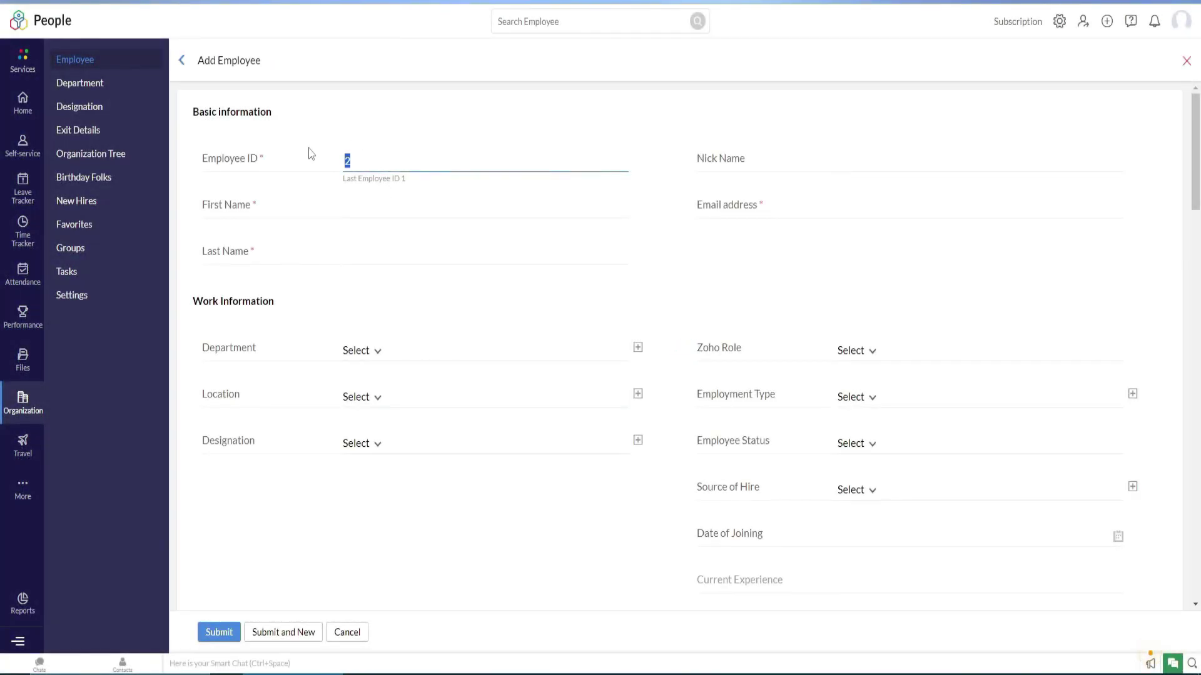
left_click(354, 212)
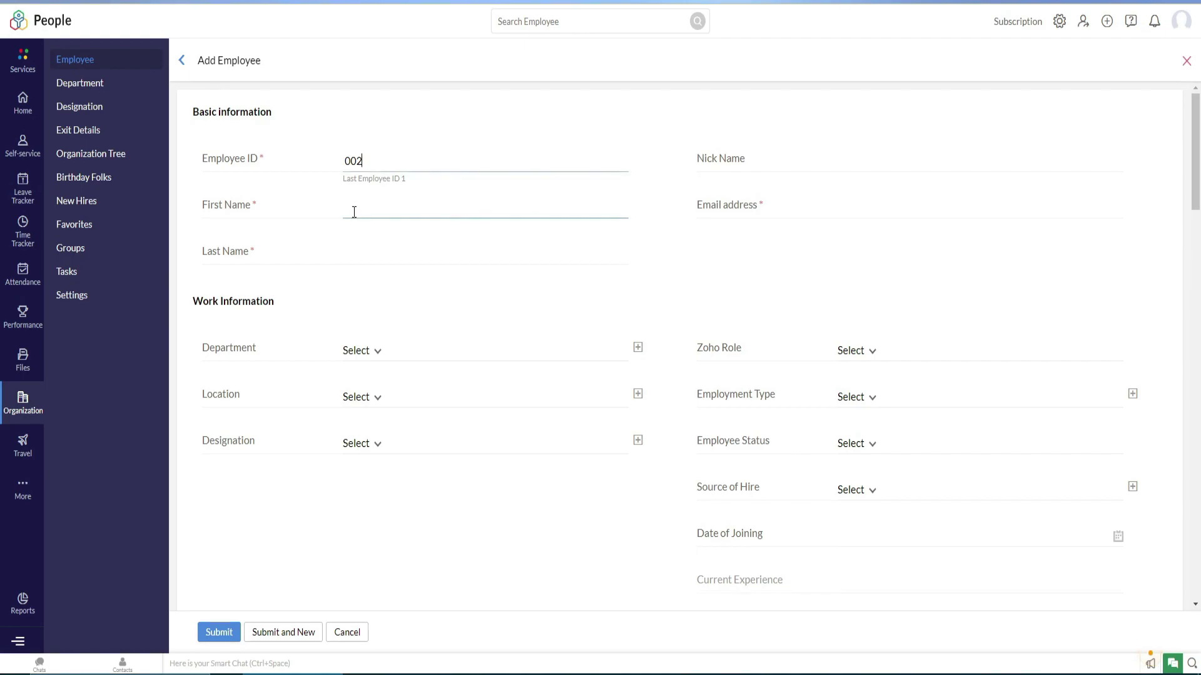
left_click(358, 251)
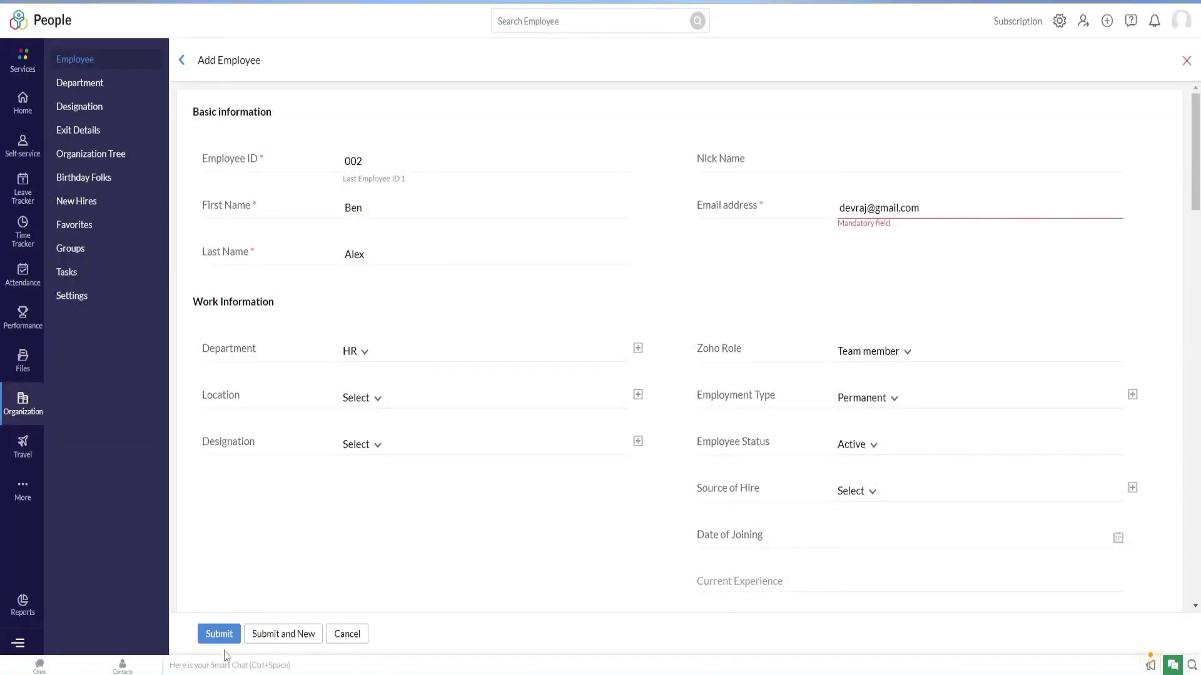
left_click(235, 644)
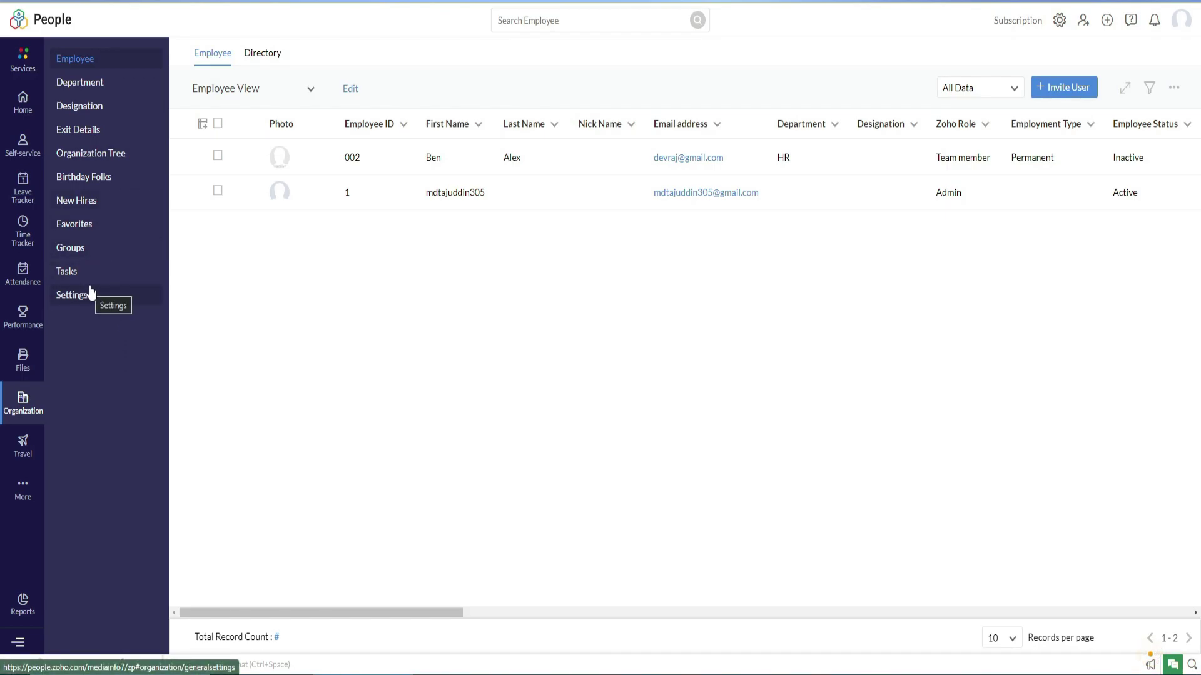
Step: Start a new group on the Groups page and name it 001
left_click(72, 249)
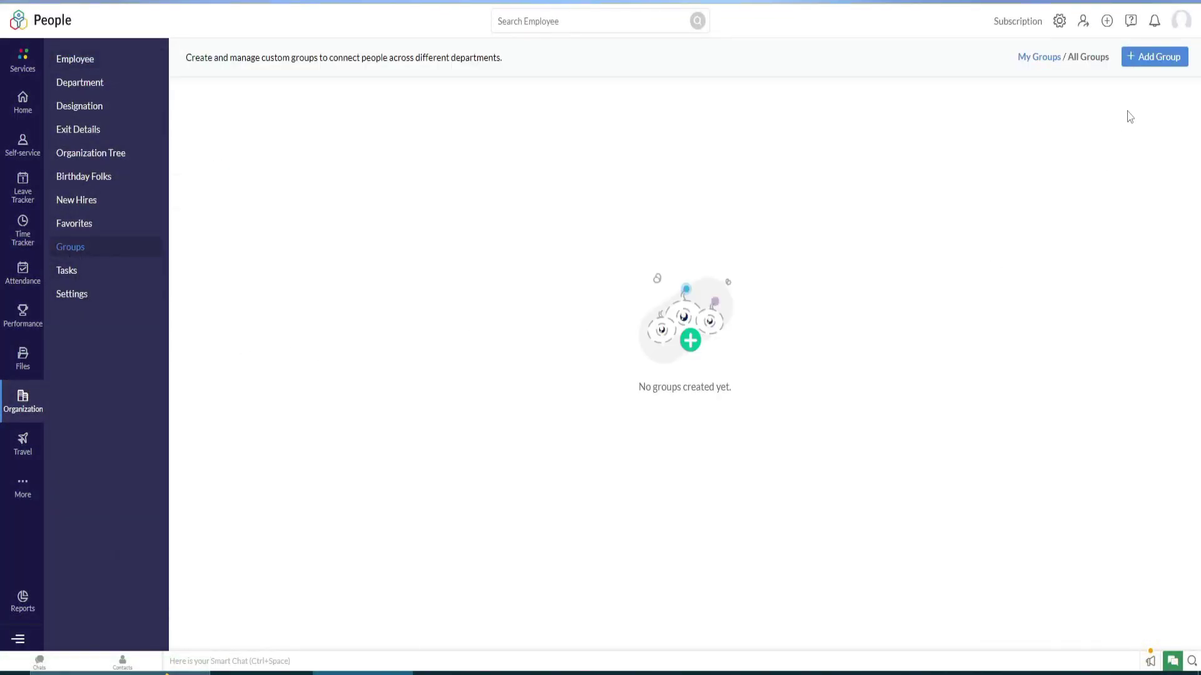
left_click(1156, 57)
left_click(879, 92)
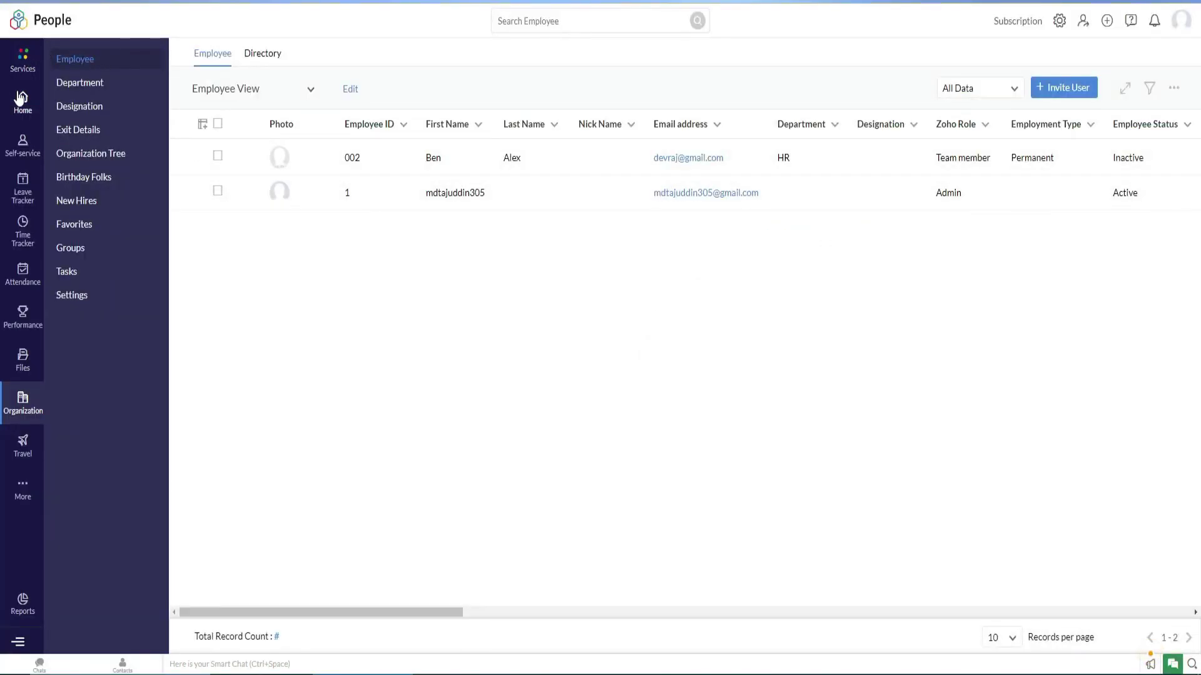
Step: Use Customize Widgets to move the Favorites widget to the start of row two
left_click(22, 102)
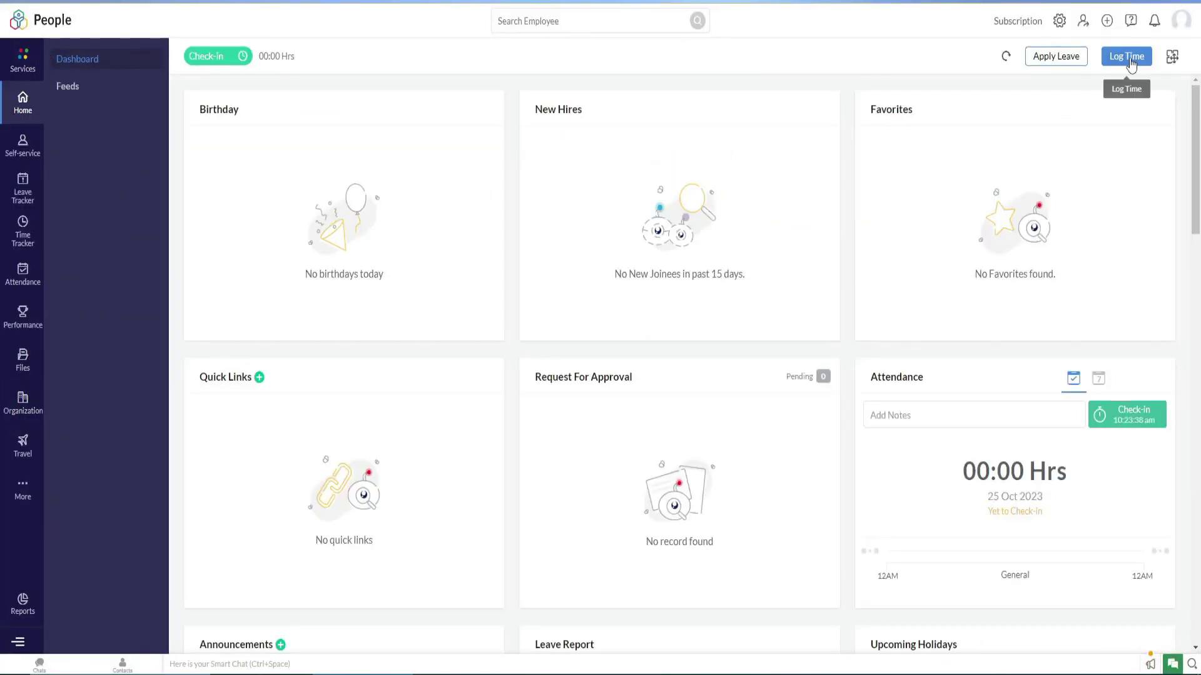
left_click(1171, 56)
scroll(1092, 441, "down", 3)
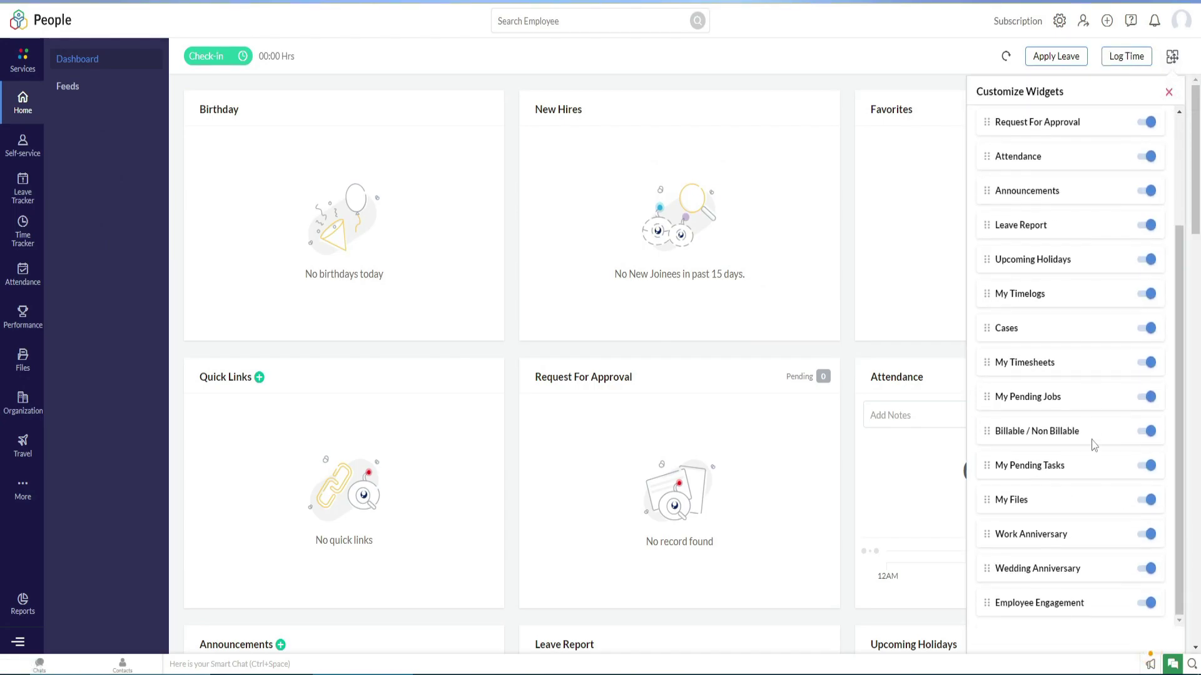
scroll(1092, 443, "up", 3)
scroll(1093, 443, "down", 3)
scroll(1093, 441, "up", 3)
left_click(1146, 199)
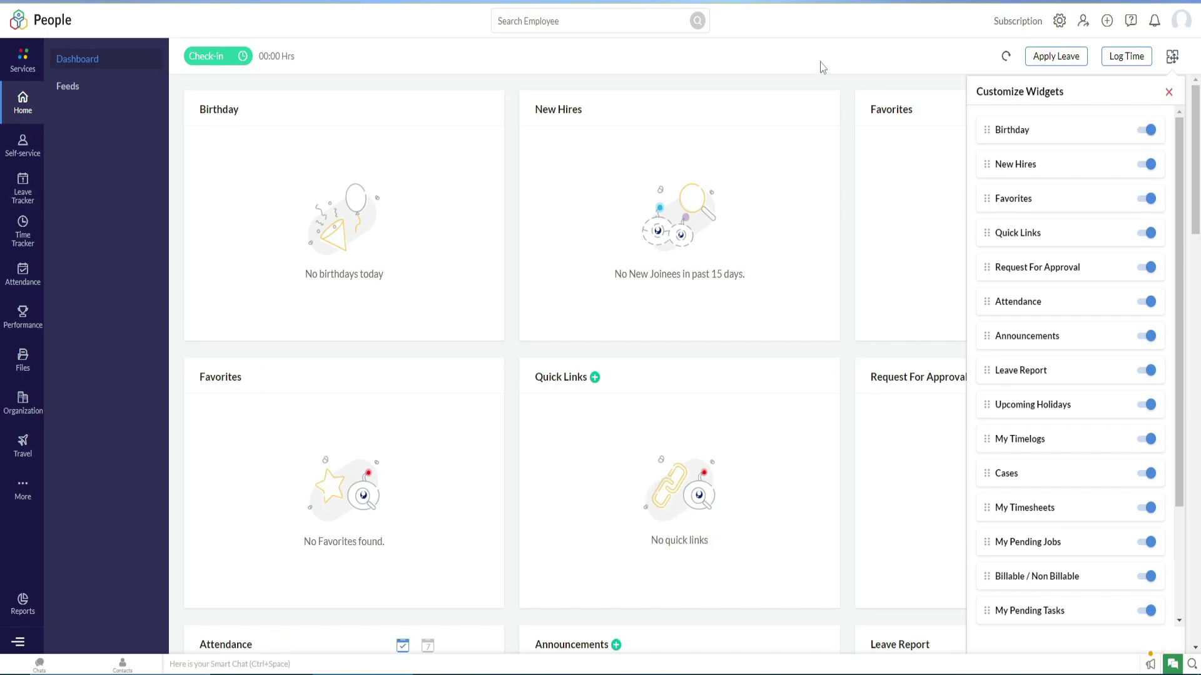
left_click(1169, 91)
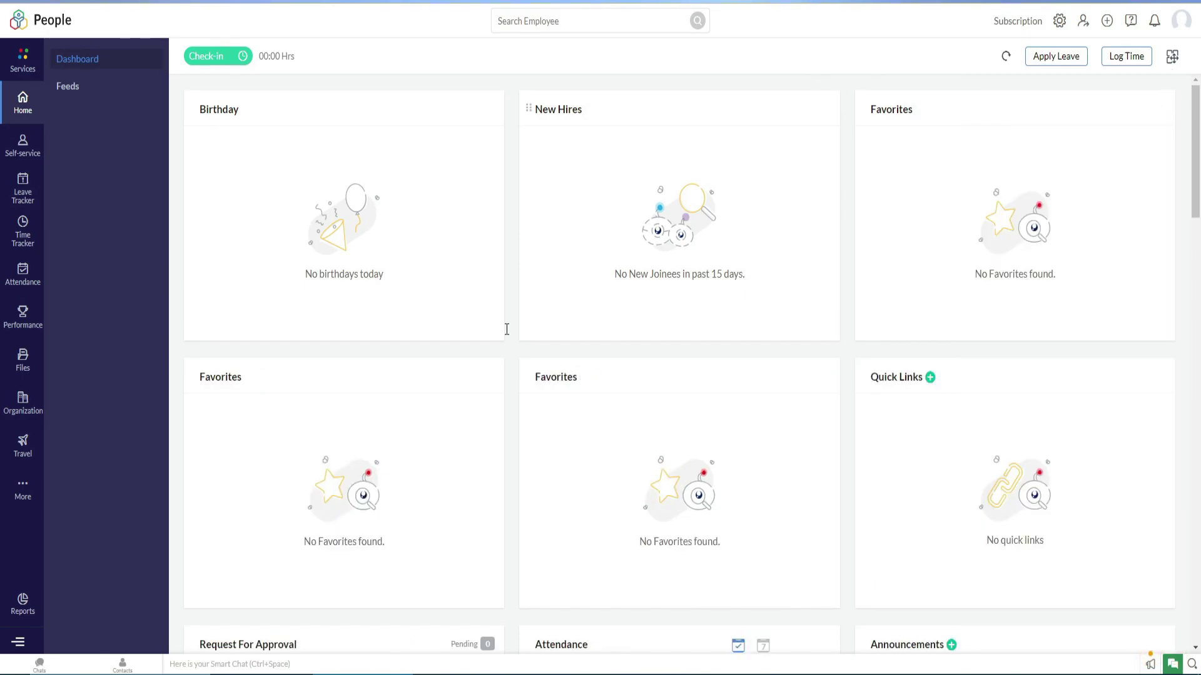
scroll(500, 271, "down", 3)
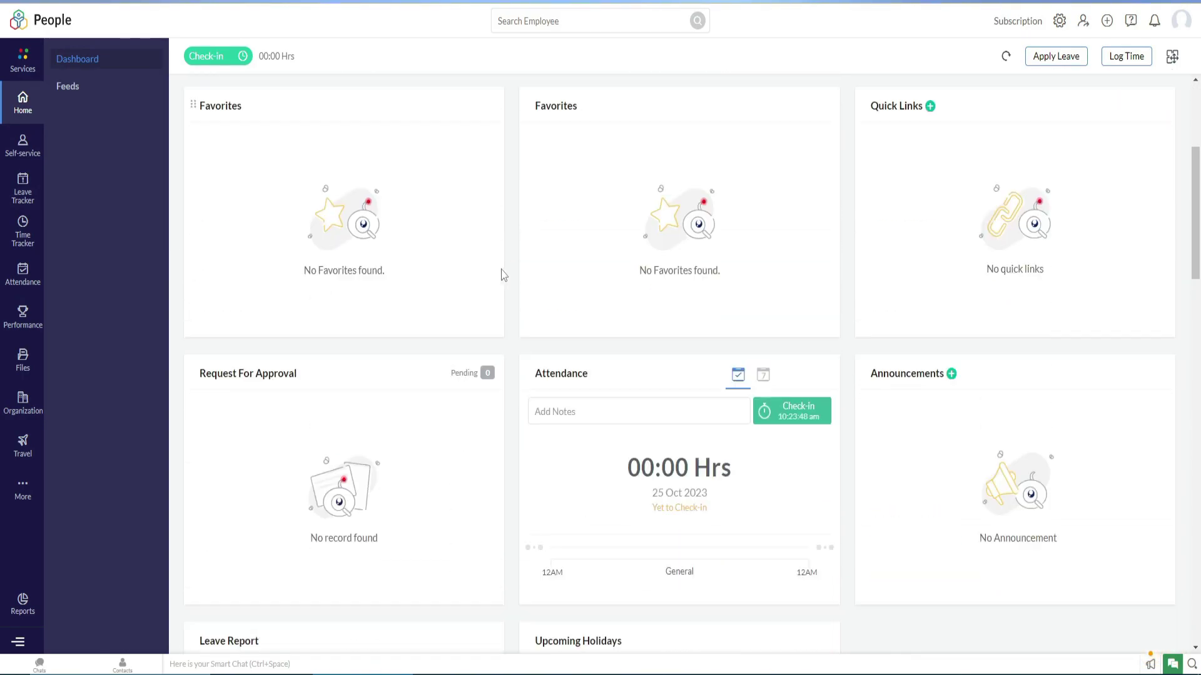
scroll(523, 268, "down", 3)
scroll(526, 269, "up", 4)
scroll(529, 269, "up", 2)
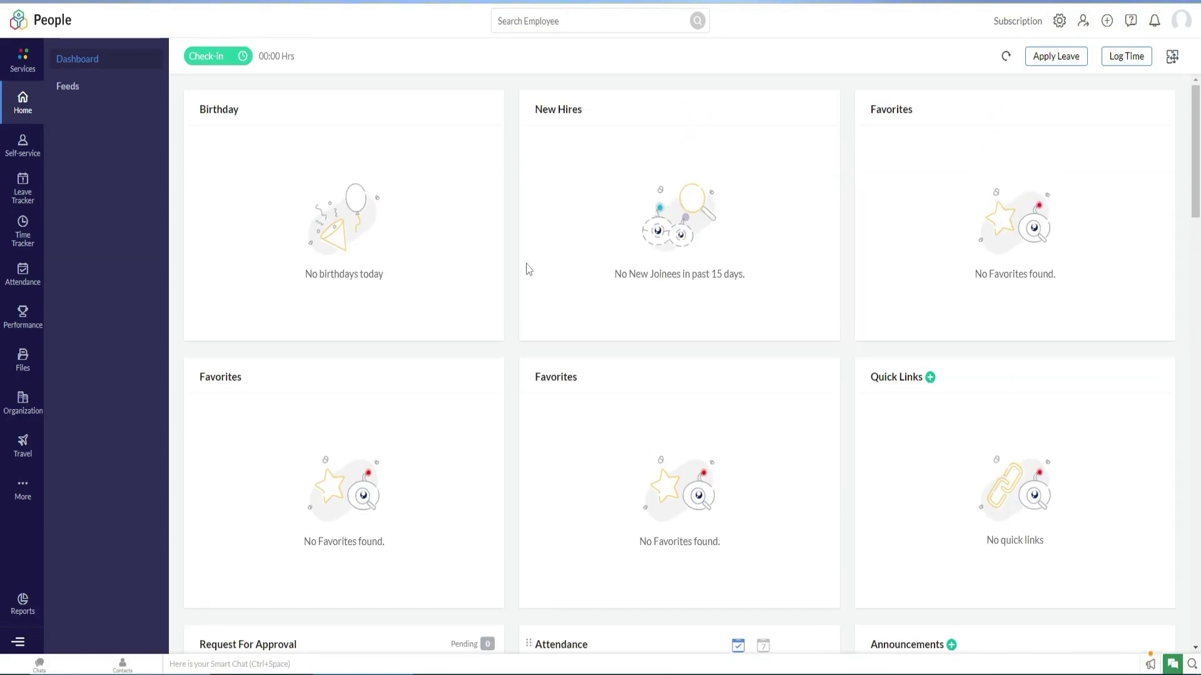
left_click(22, 606)
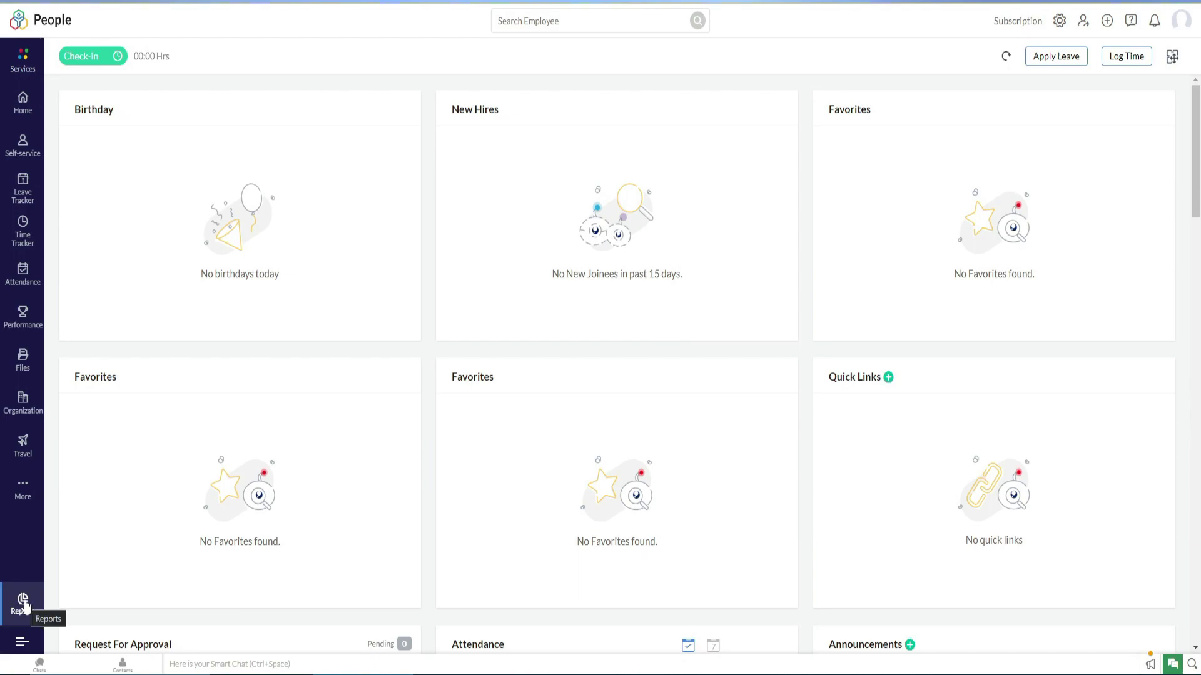
Step: Choose the pink theme colour in the profile panel, then return to All Services
left_click(21, 606)
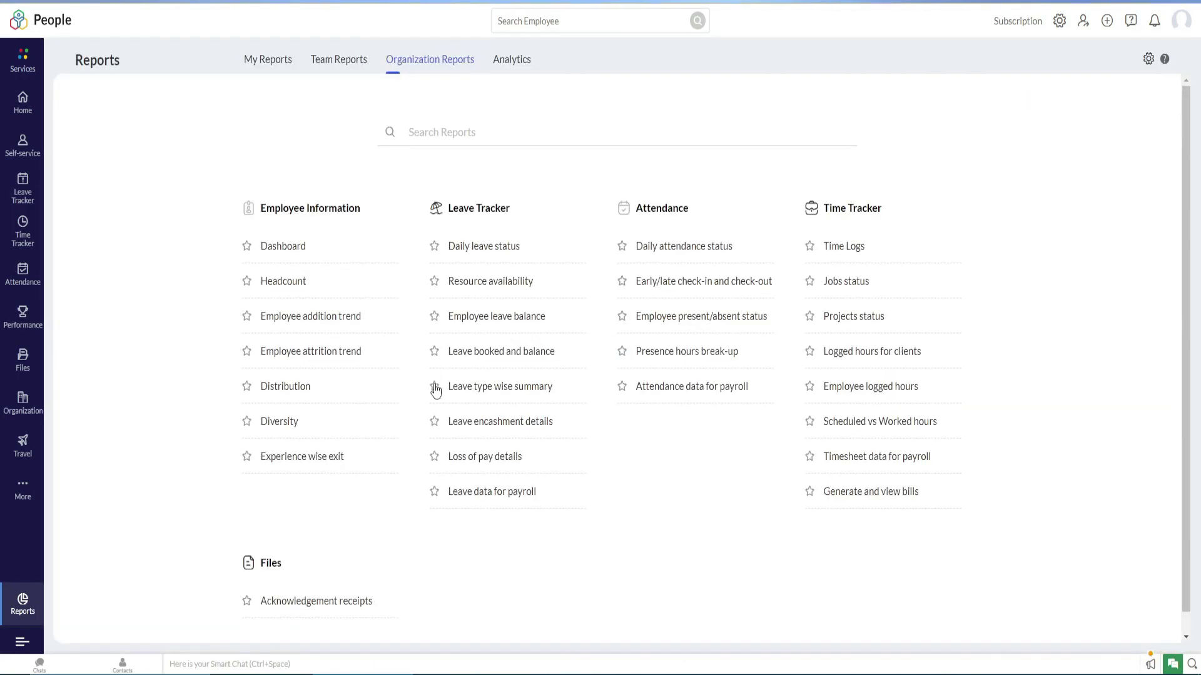
scroll(407, 257, "down", 1)
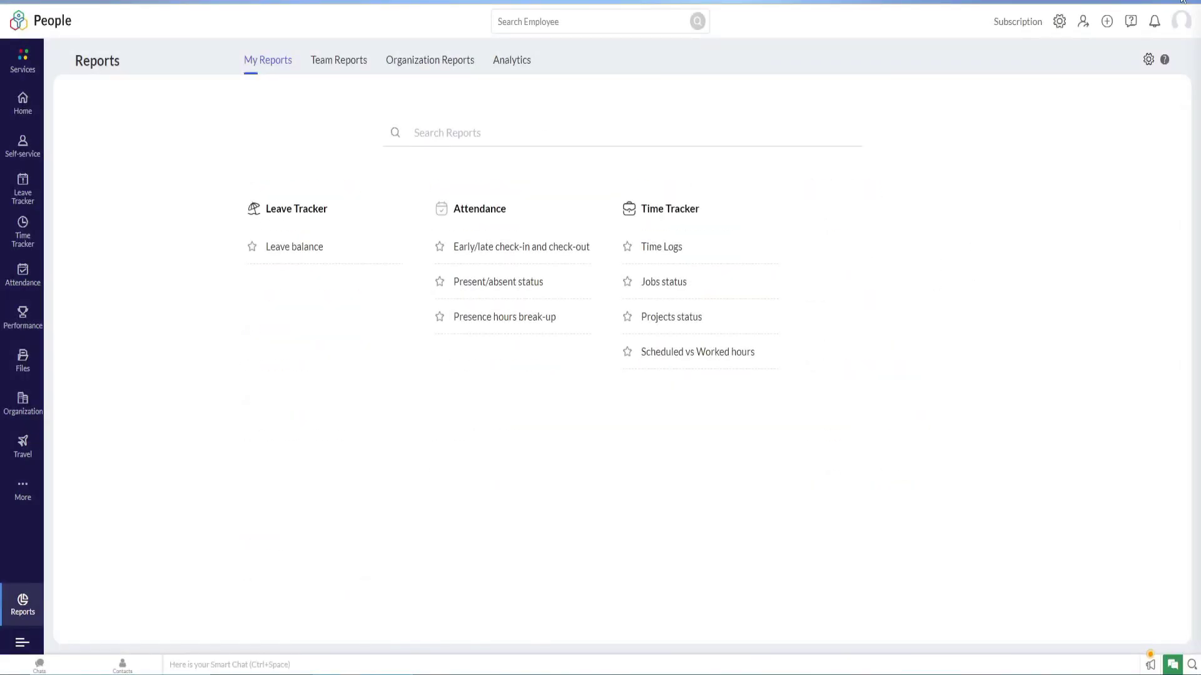
left_click(1180, 27)
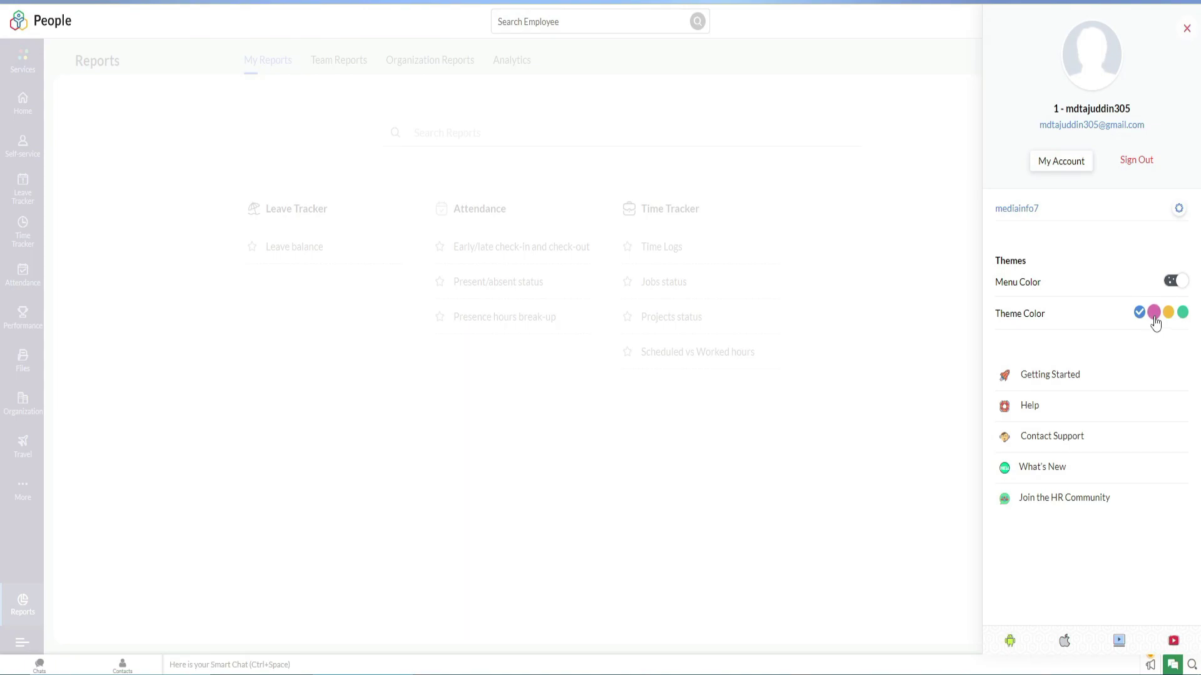
left_click(1153, 317)
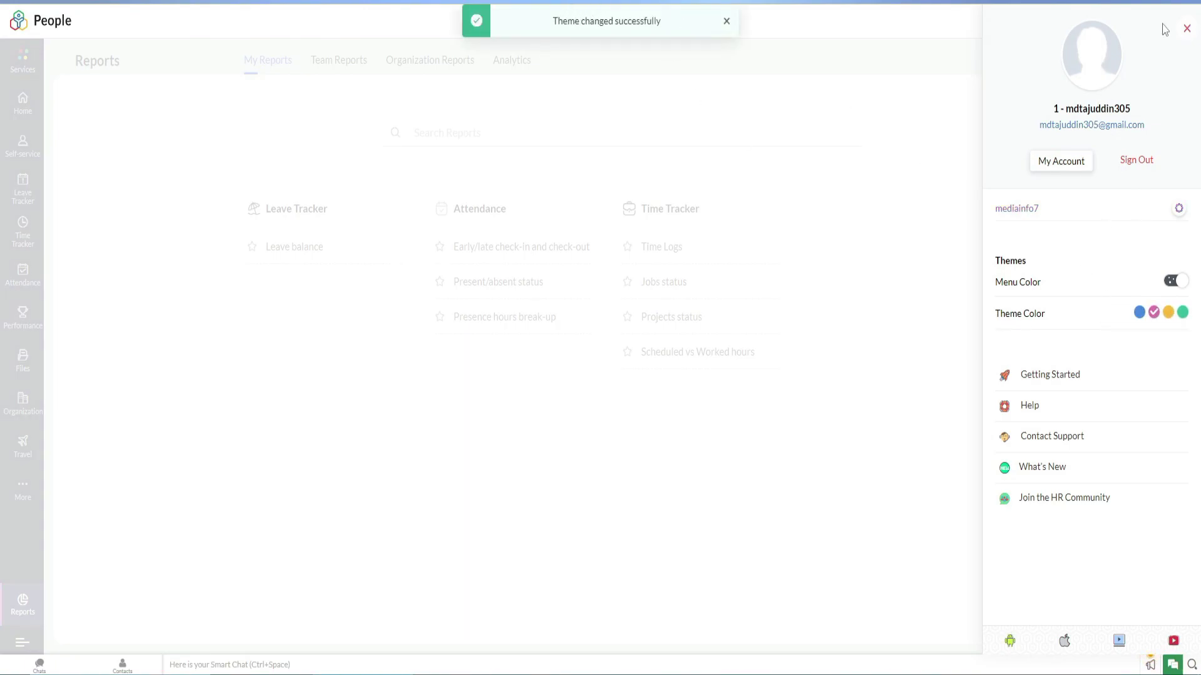
left_click(1187, 29)
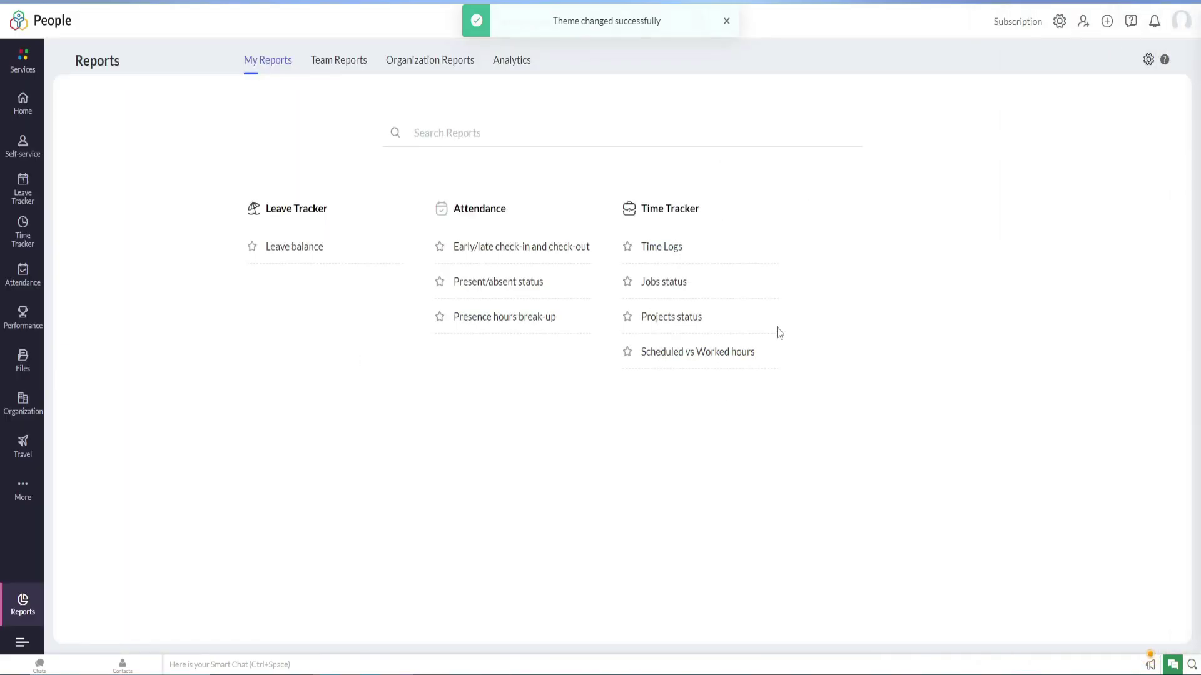
left_click(22, 60)
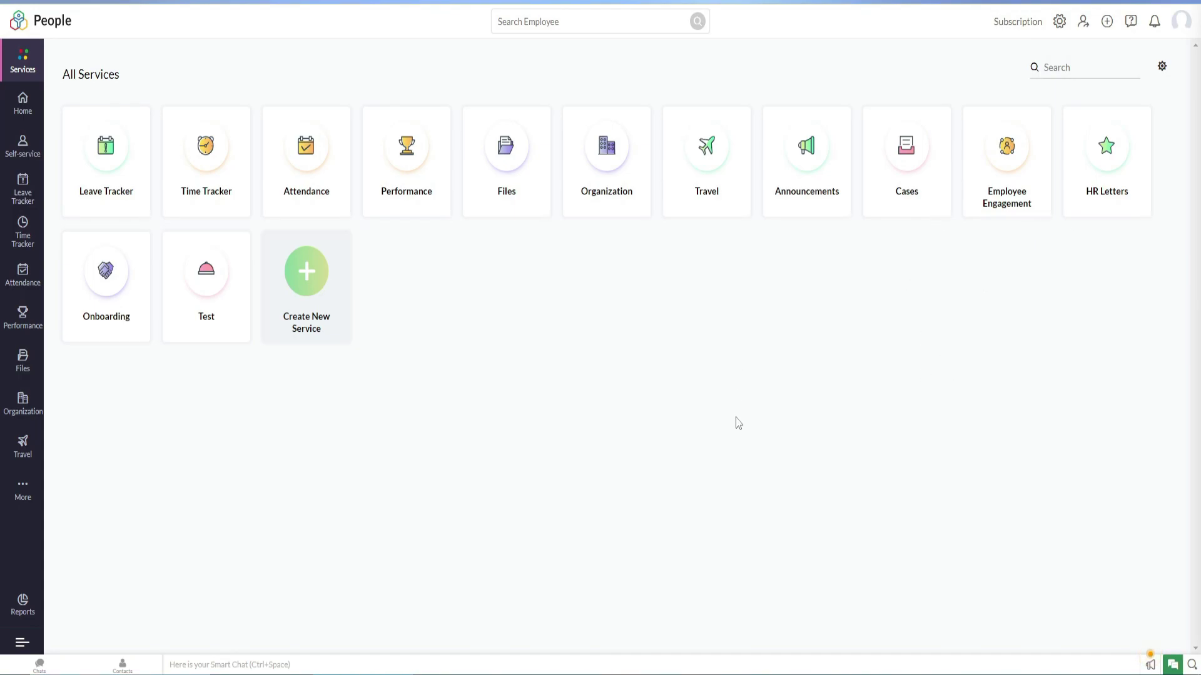
left_click(1181, 23)
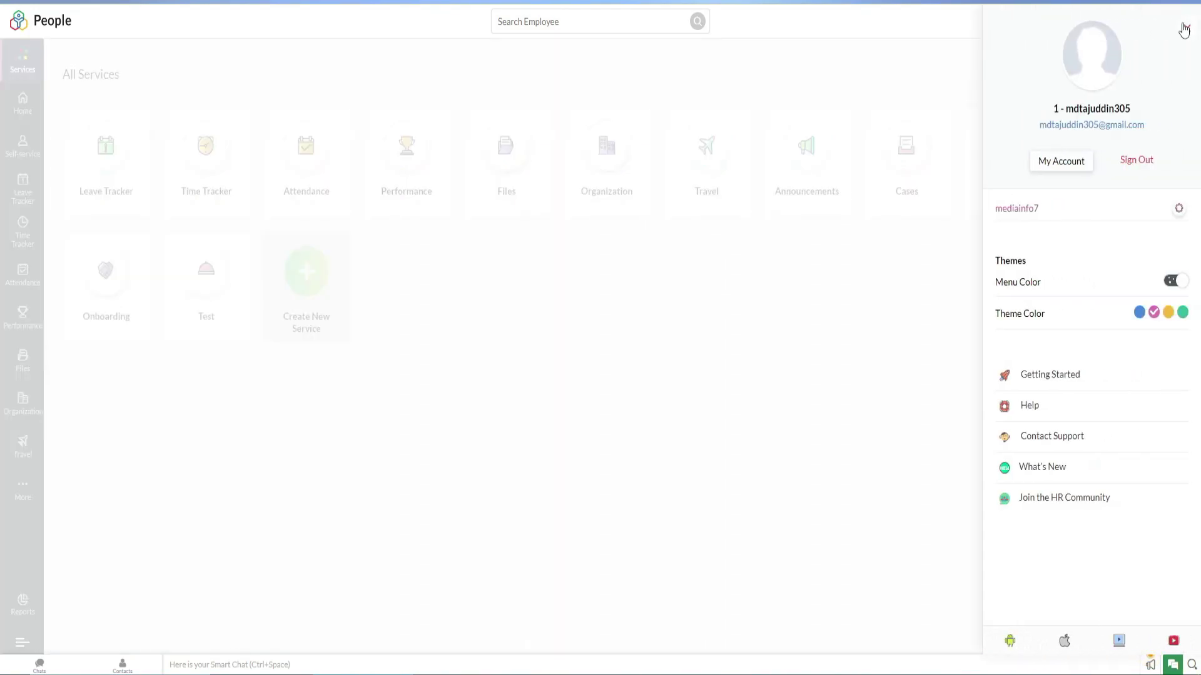
left_click(1187, 34)
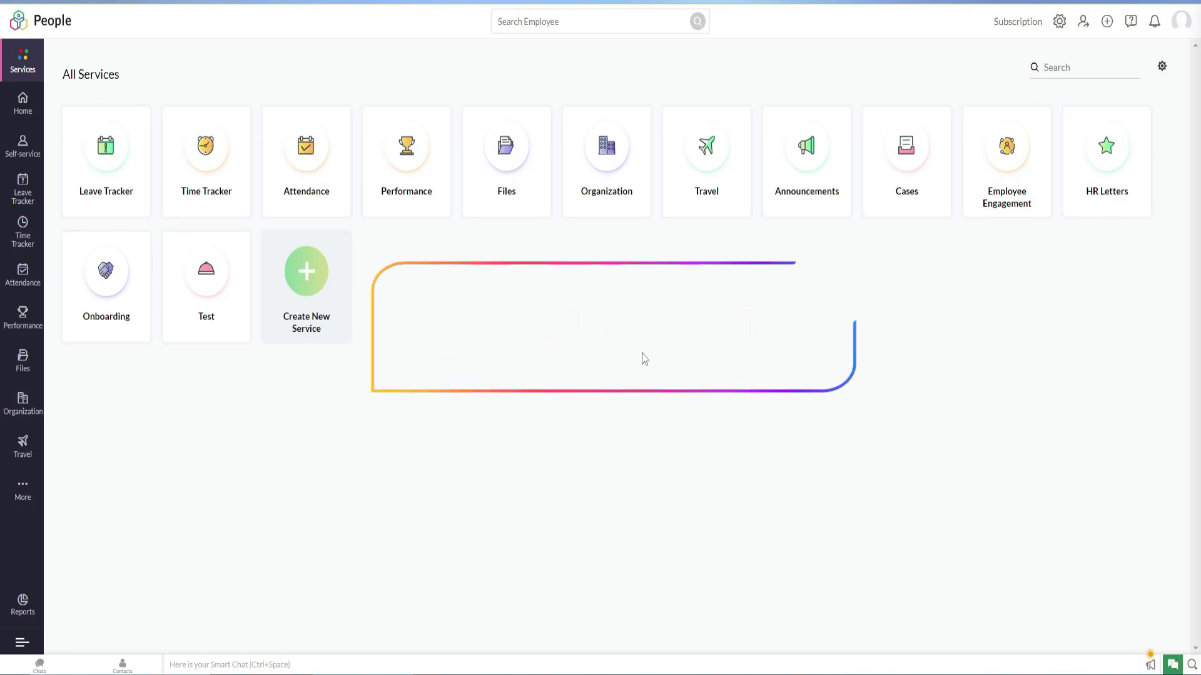